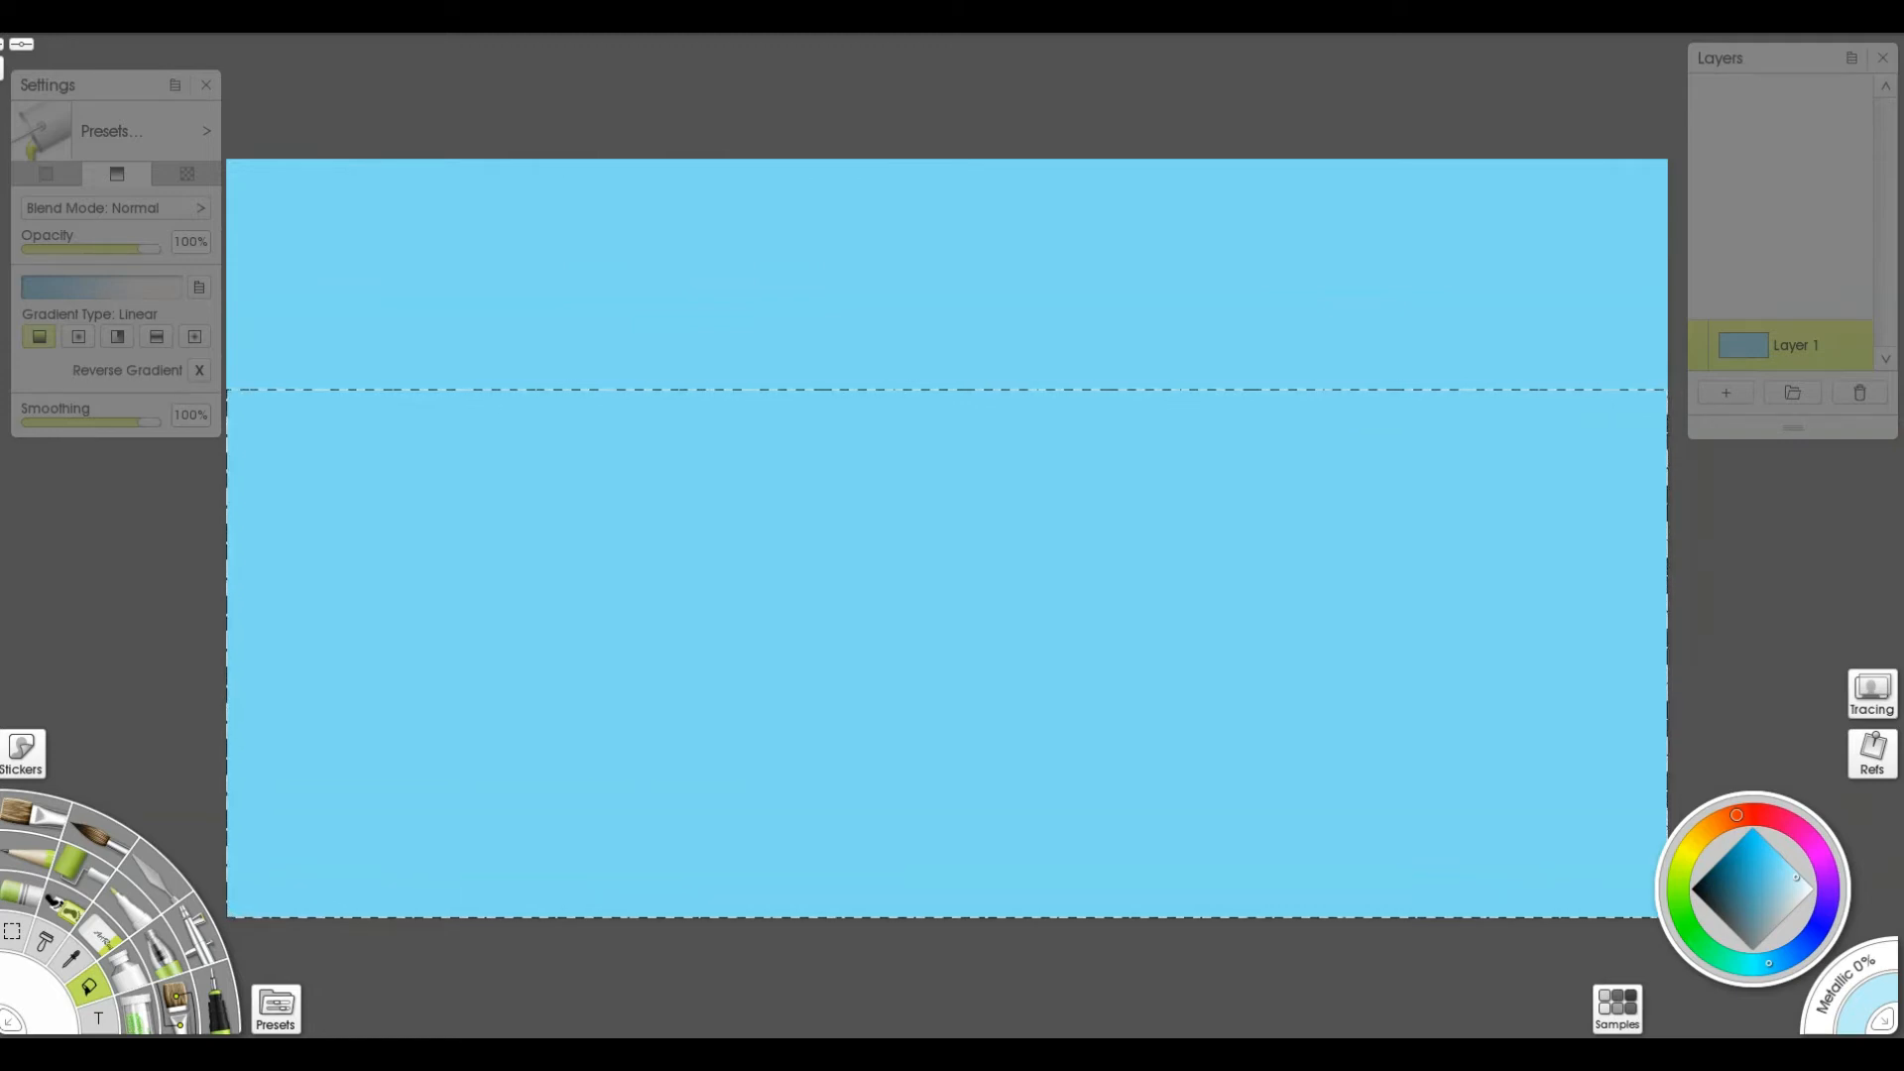
Pick a deep blue, add a new layer and fill the selected sea area with a linear gradient from mid blue down to light blue.
left_click(1821, 920)
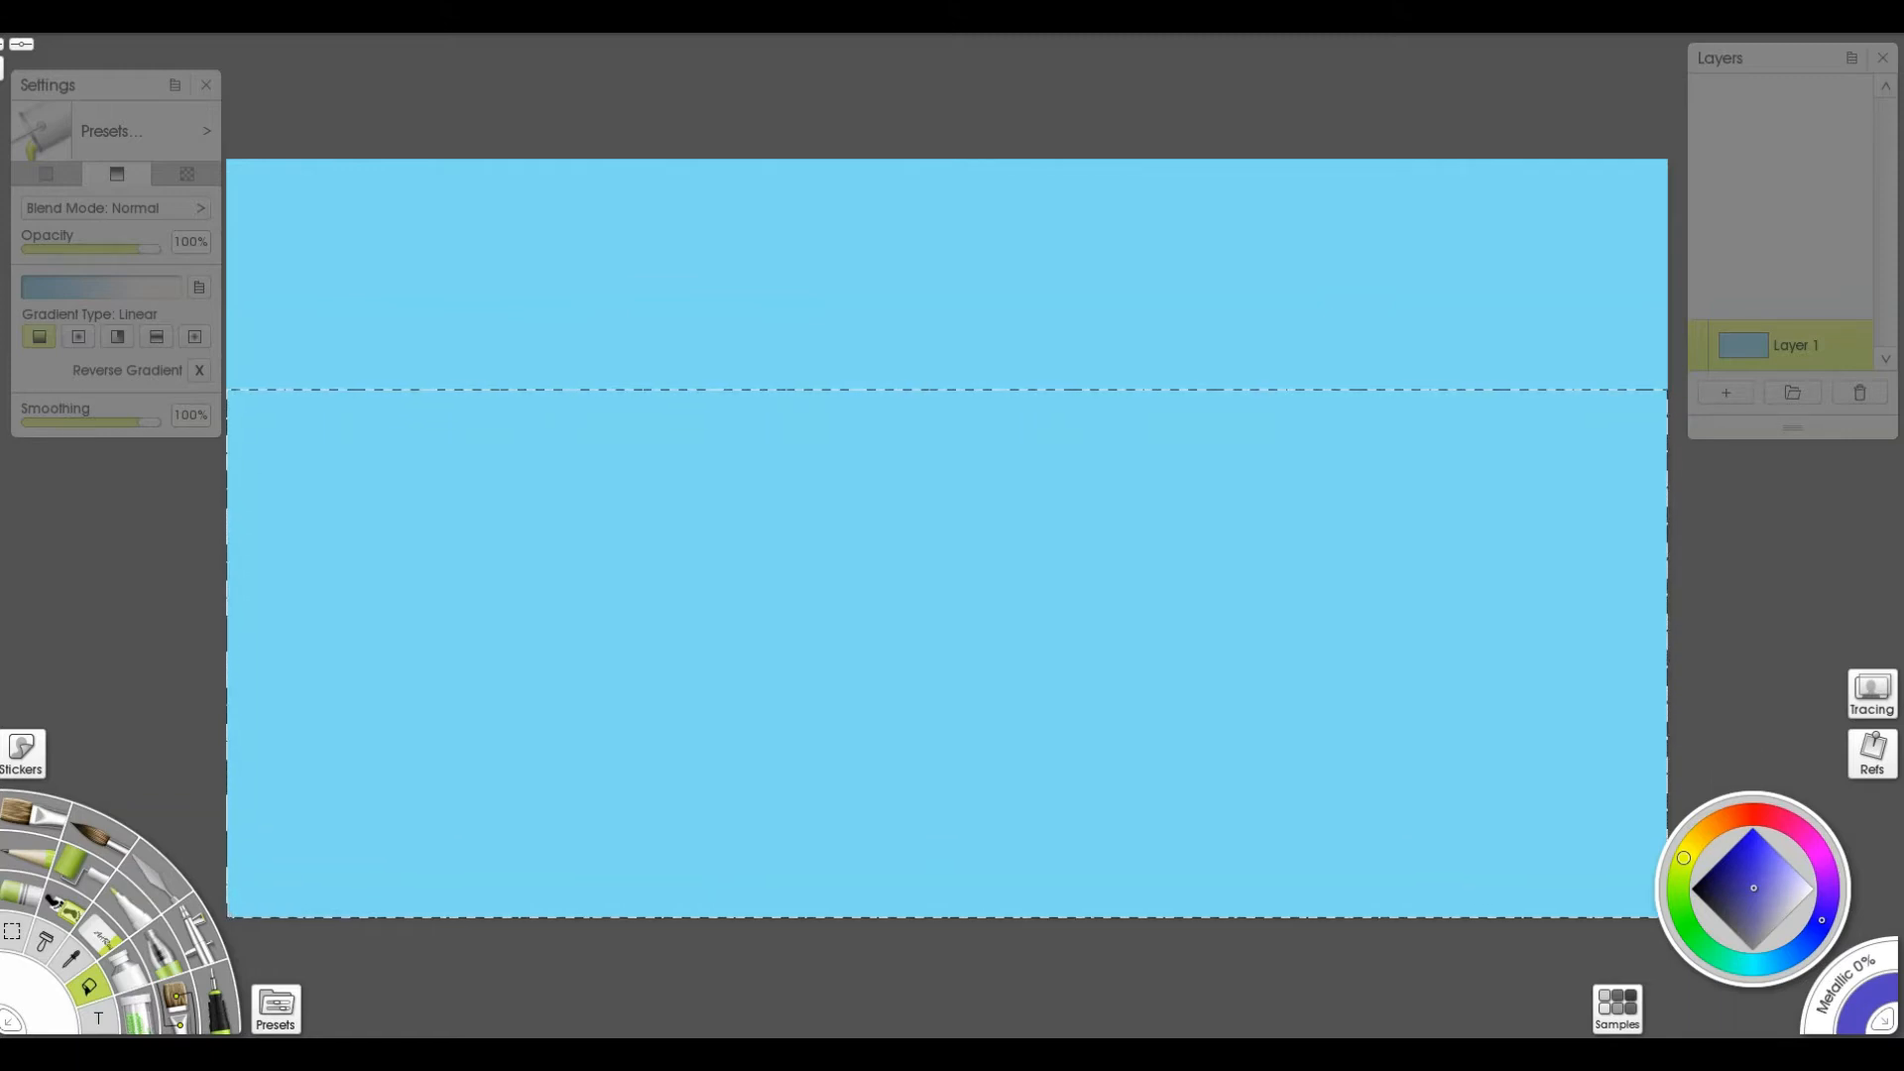
key("ctrl+shift+n")
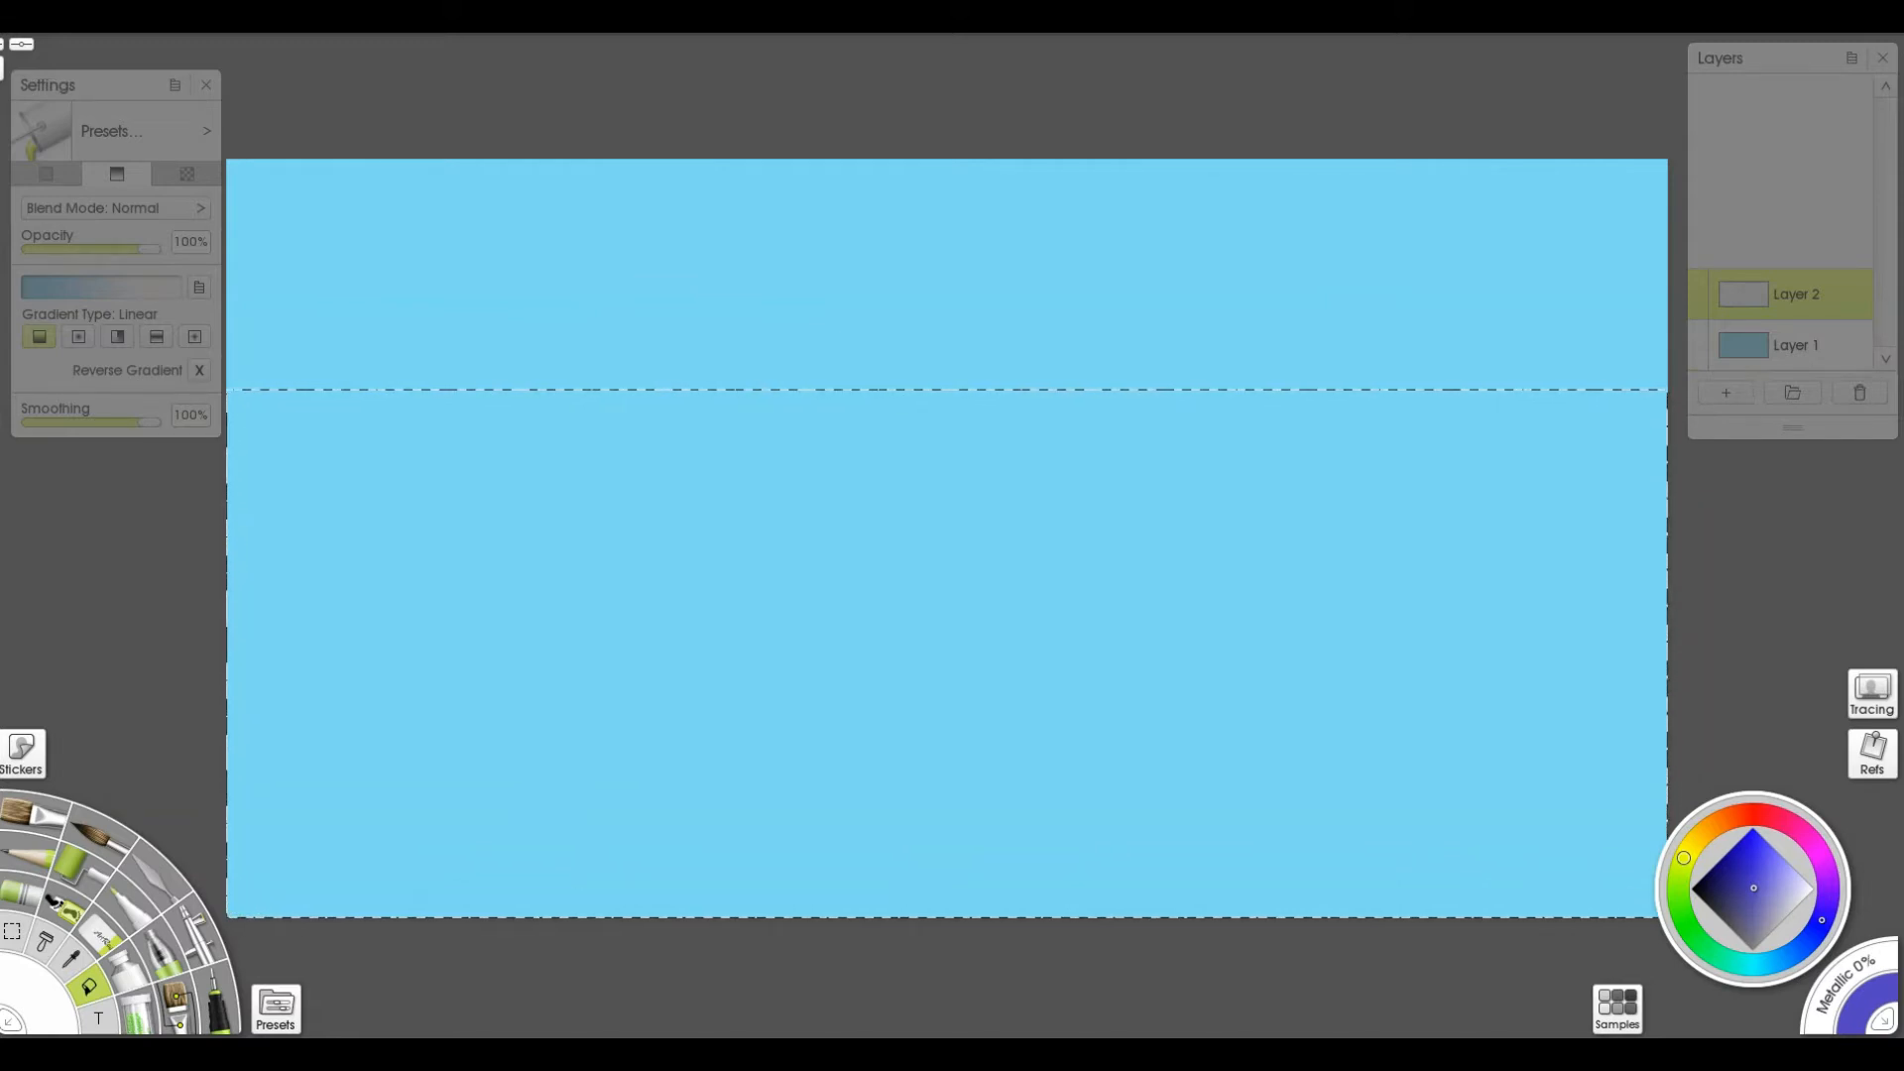
left_click_drag(947, 524, 946, 717)
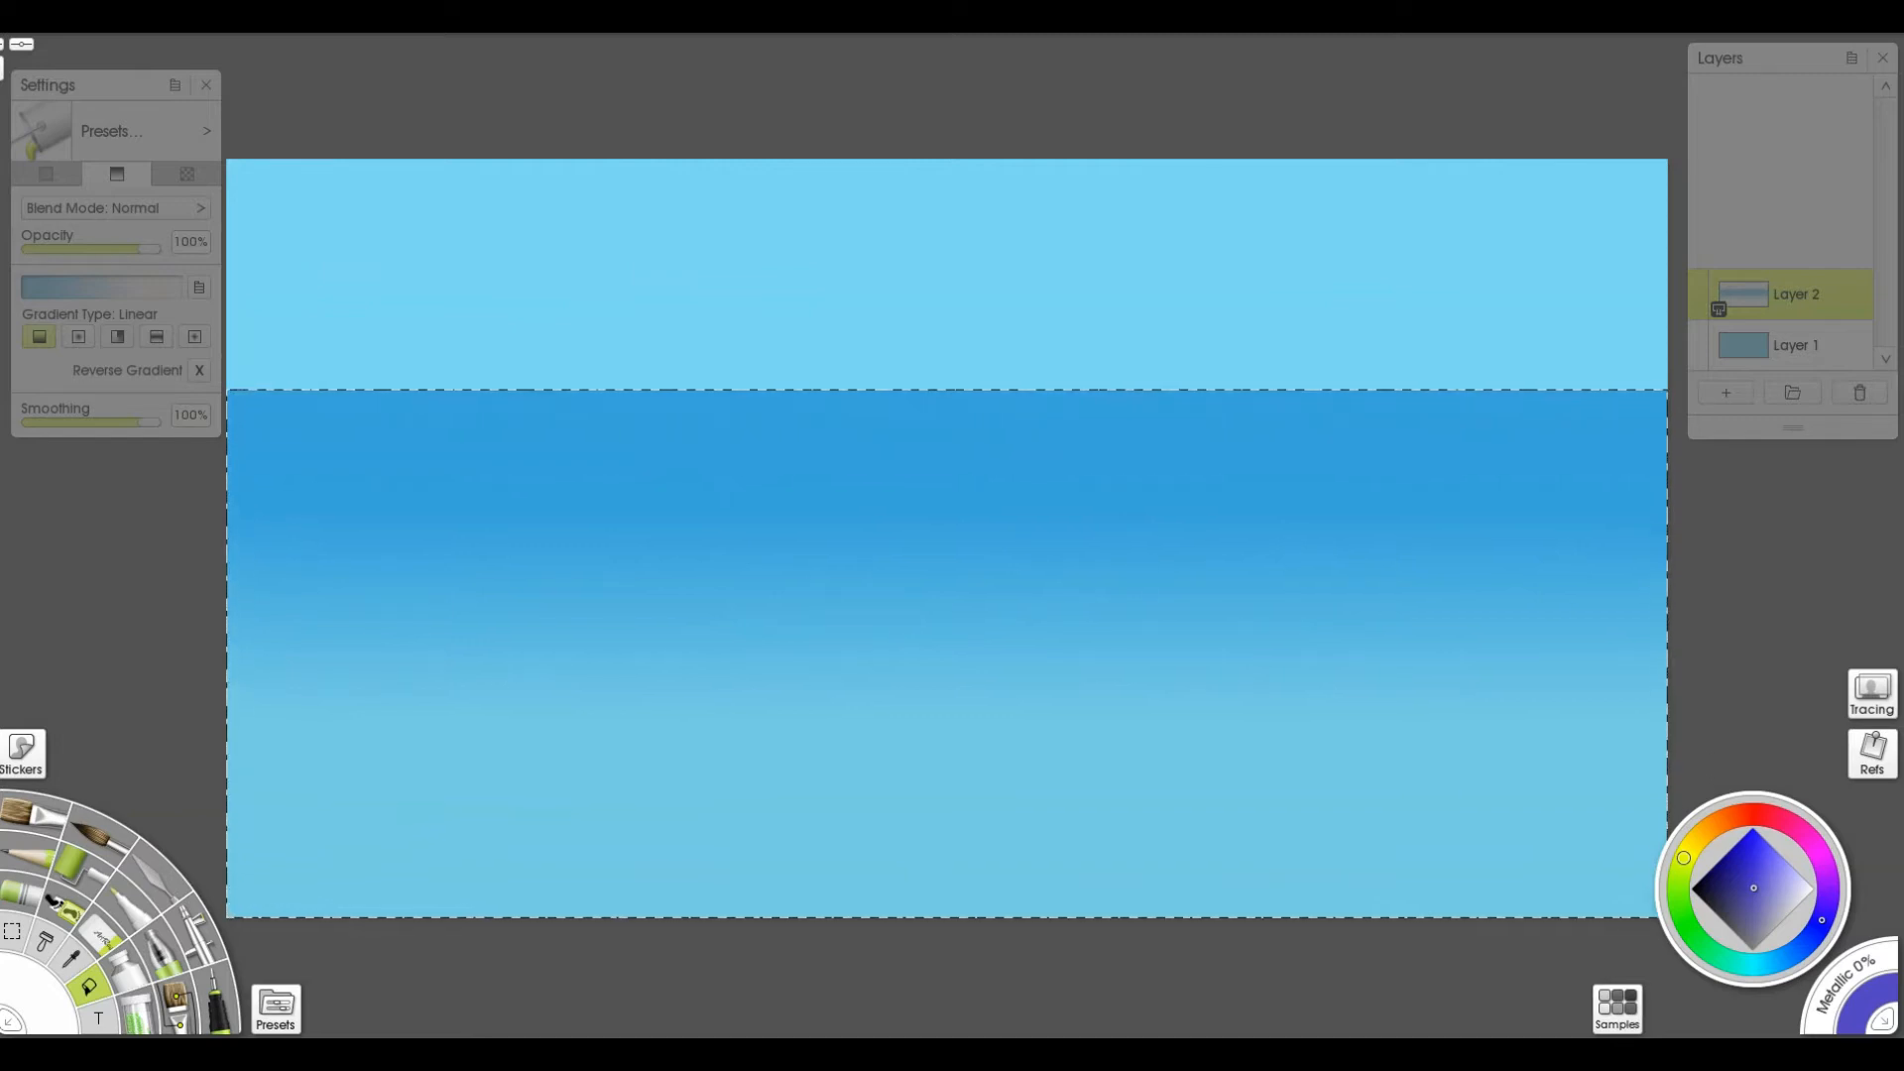
Add a layer directly above Layer 1 and fill the sky area with a linear gradient from bright cyan down to pale blue.
left_click(1785, 344)
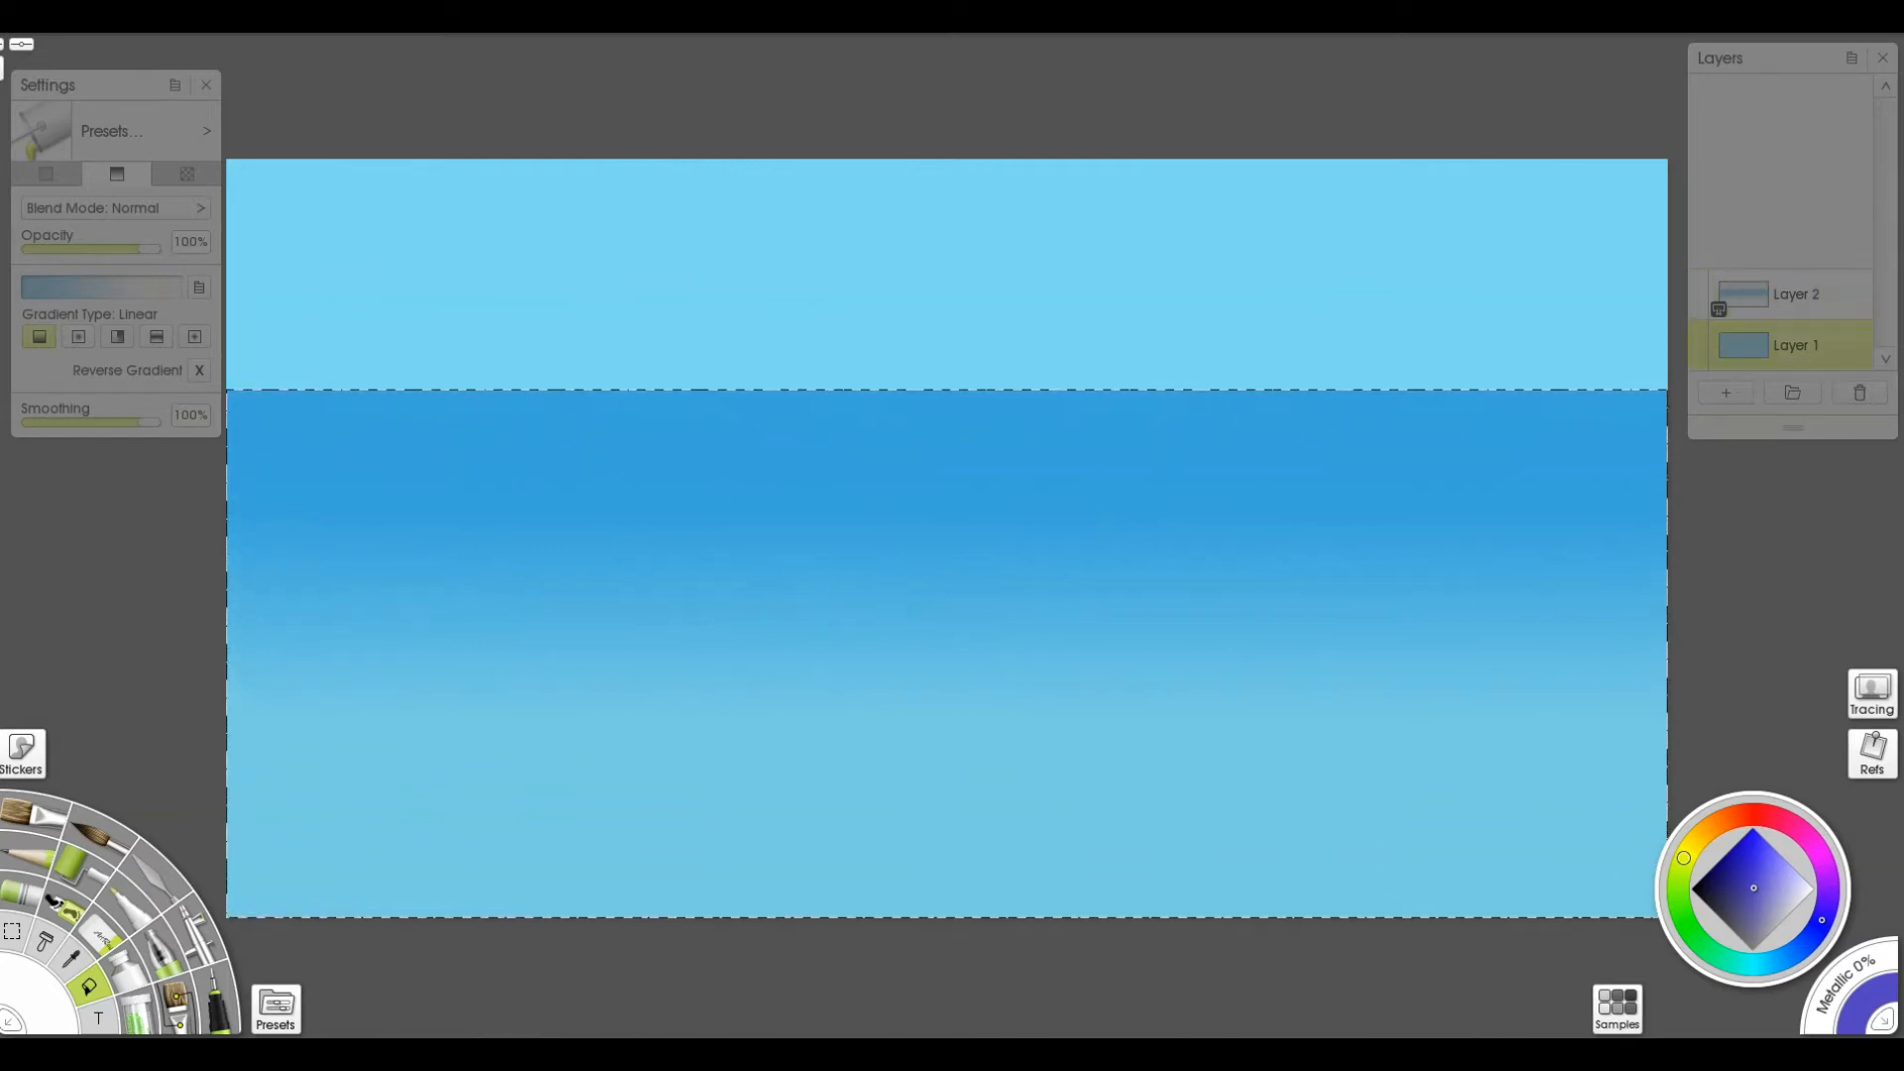
left_click(1725, 392)
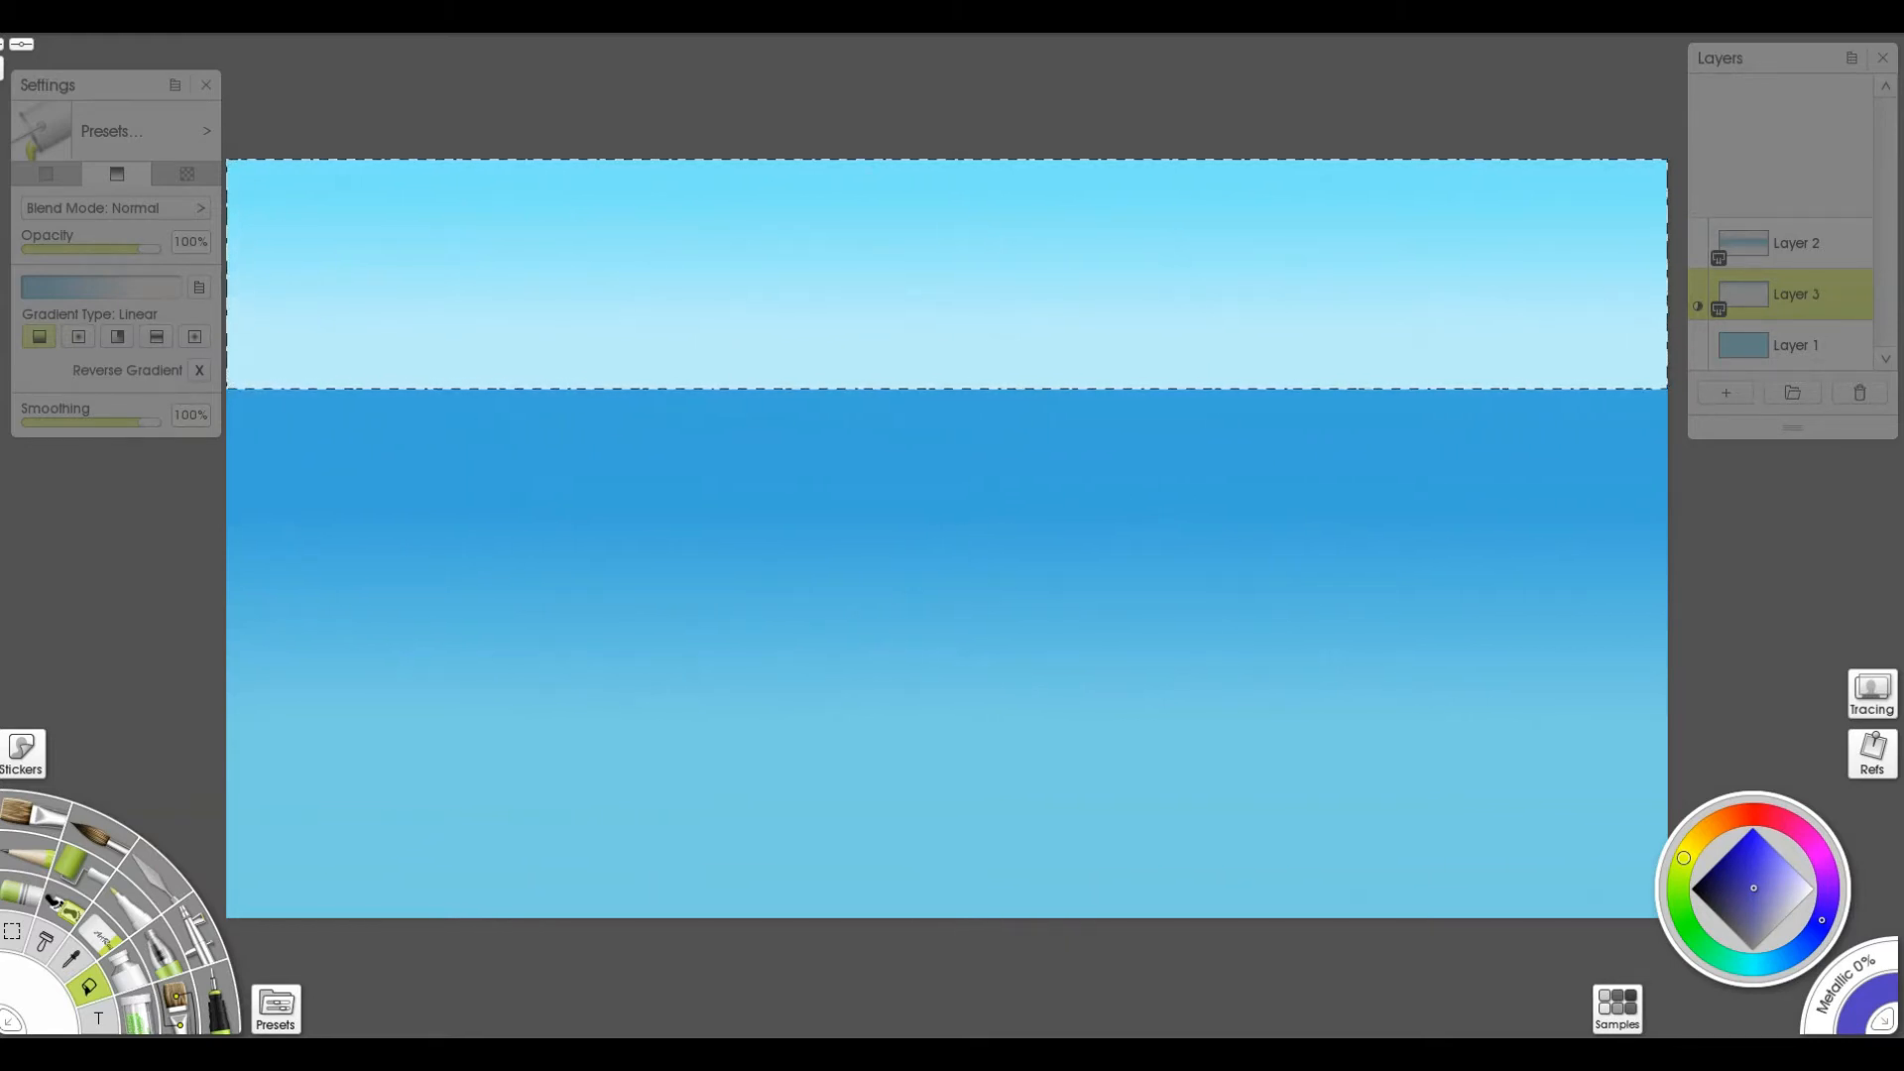
Duplicate the sea gradient layer, Layer 2, and deepen the blue of the water with the copy.
left_click(1796, 243)
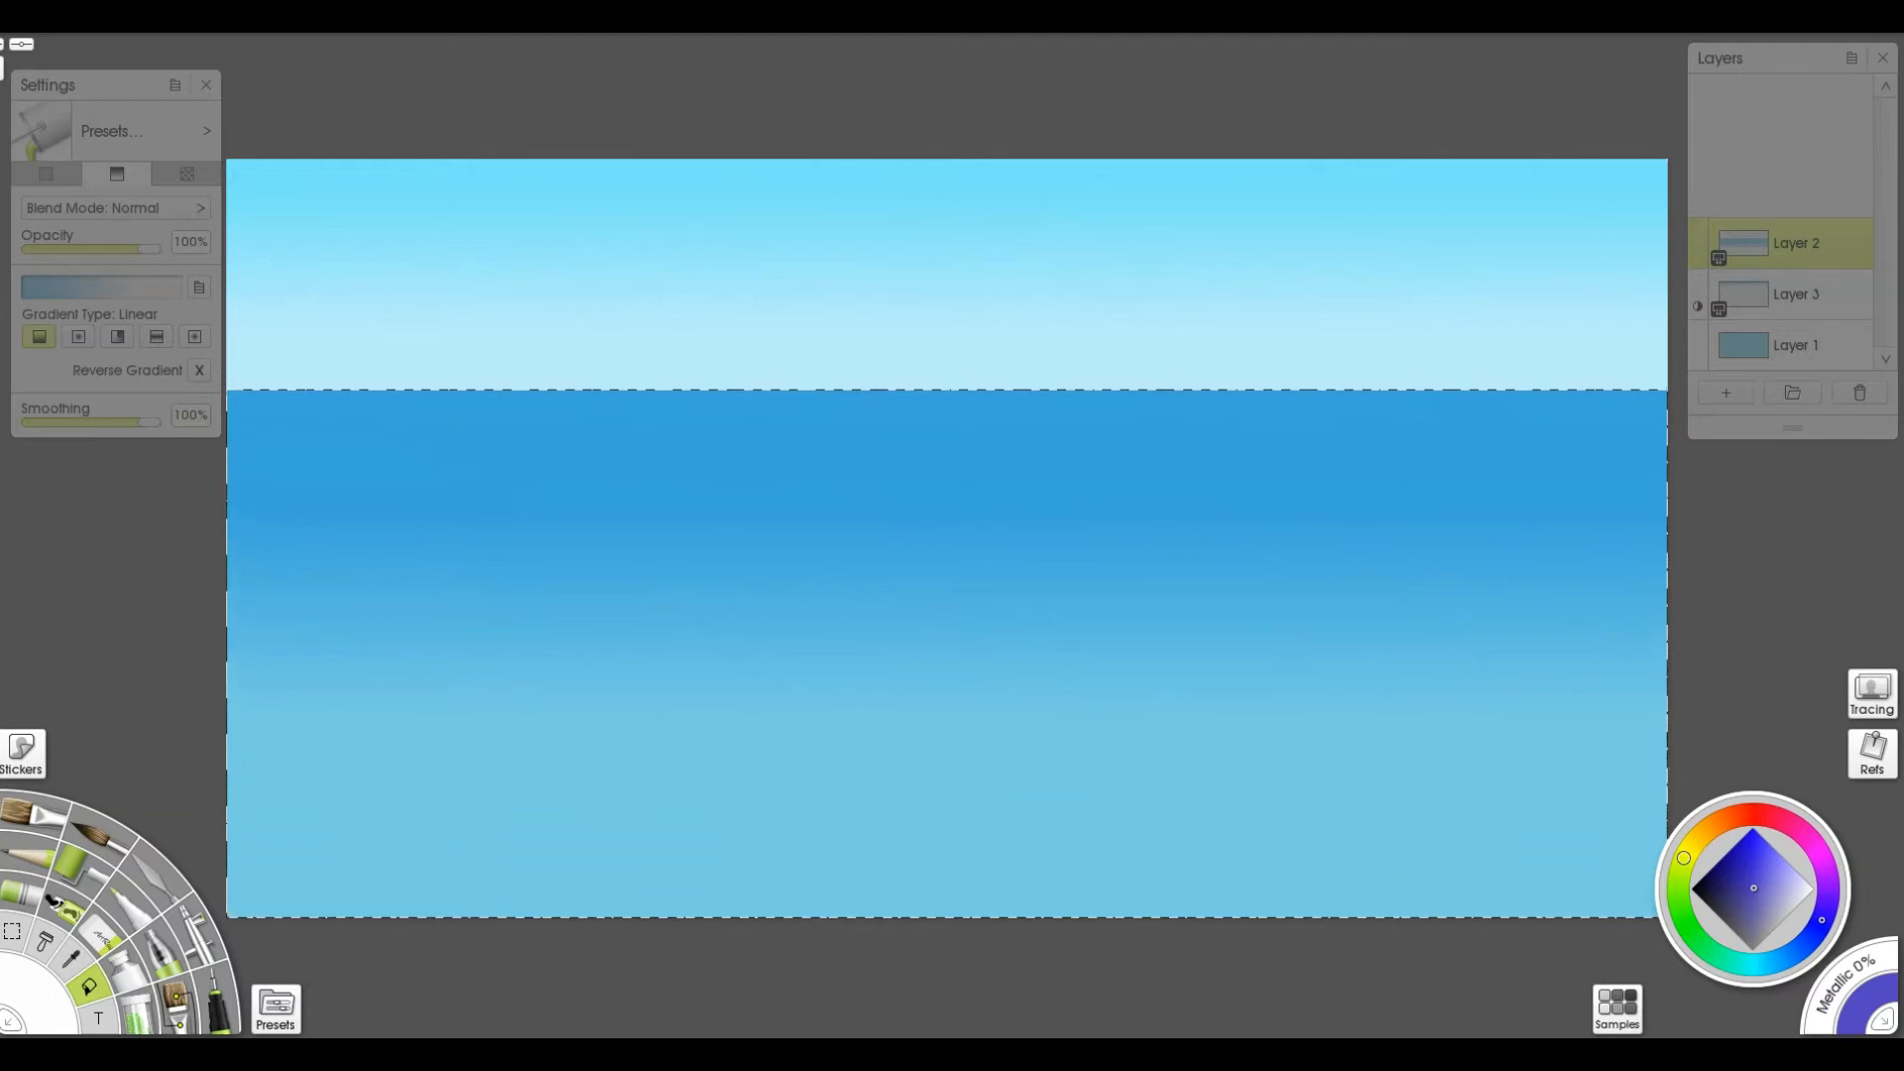
key("ctrl+shift+l")
key("ctrl+z")
key("ctrl+shift+d")
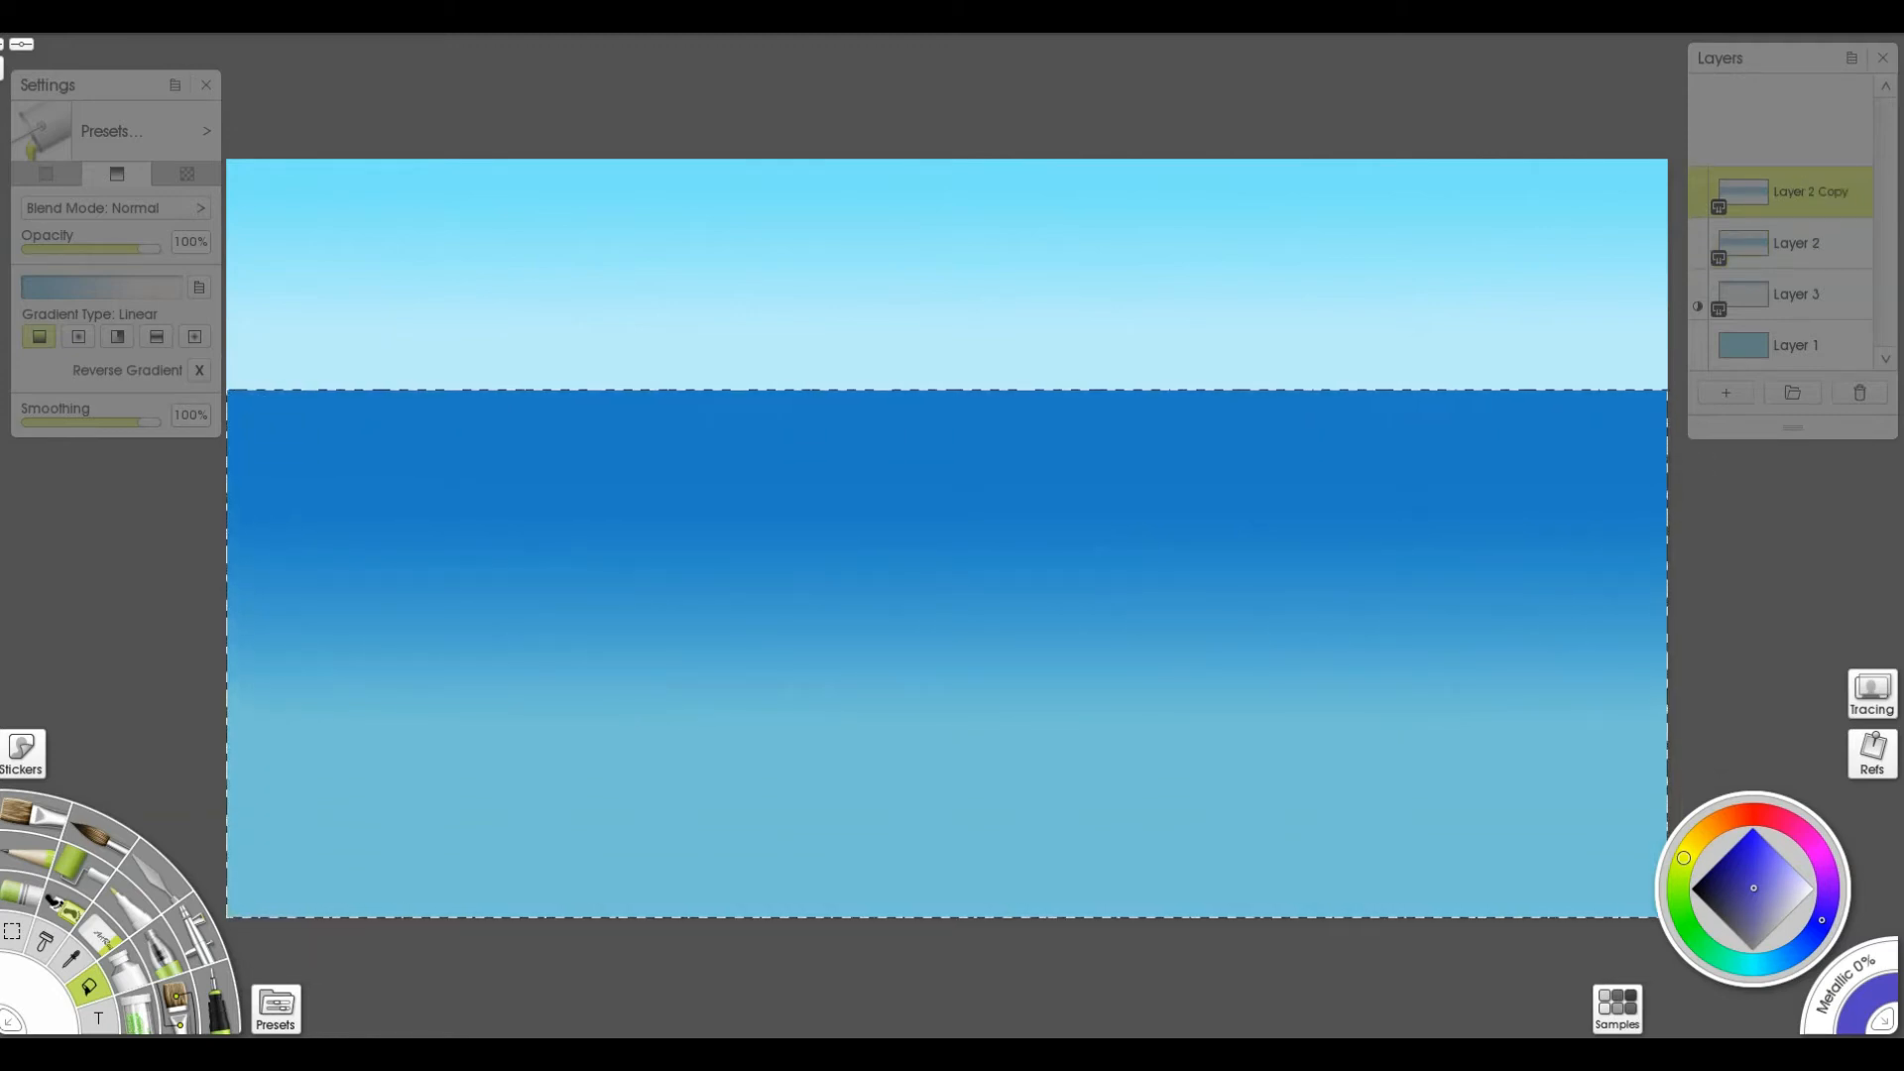
Add a new layer at the top of the stack, clear the selection and sample a medium light blue from the middle of the sea.
key("ctrl+shift+n")
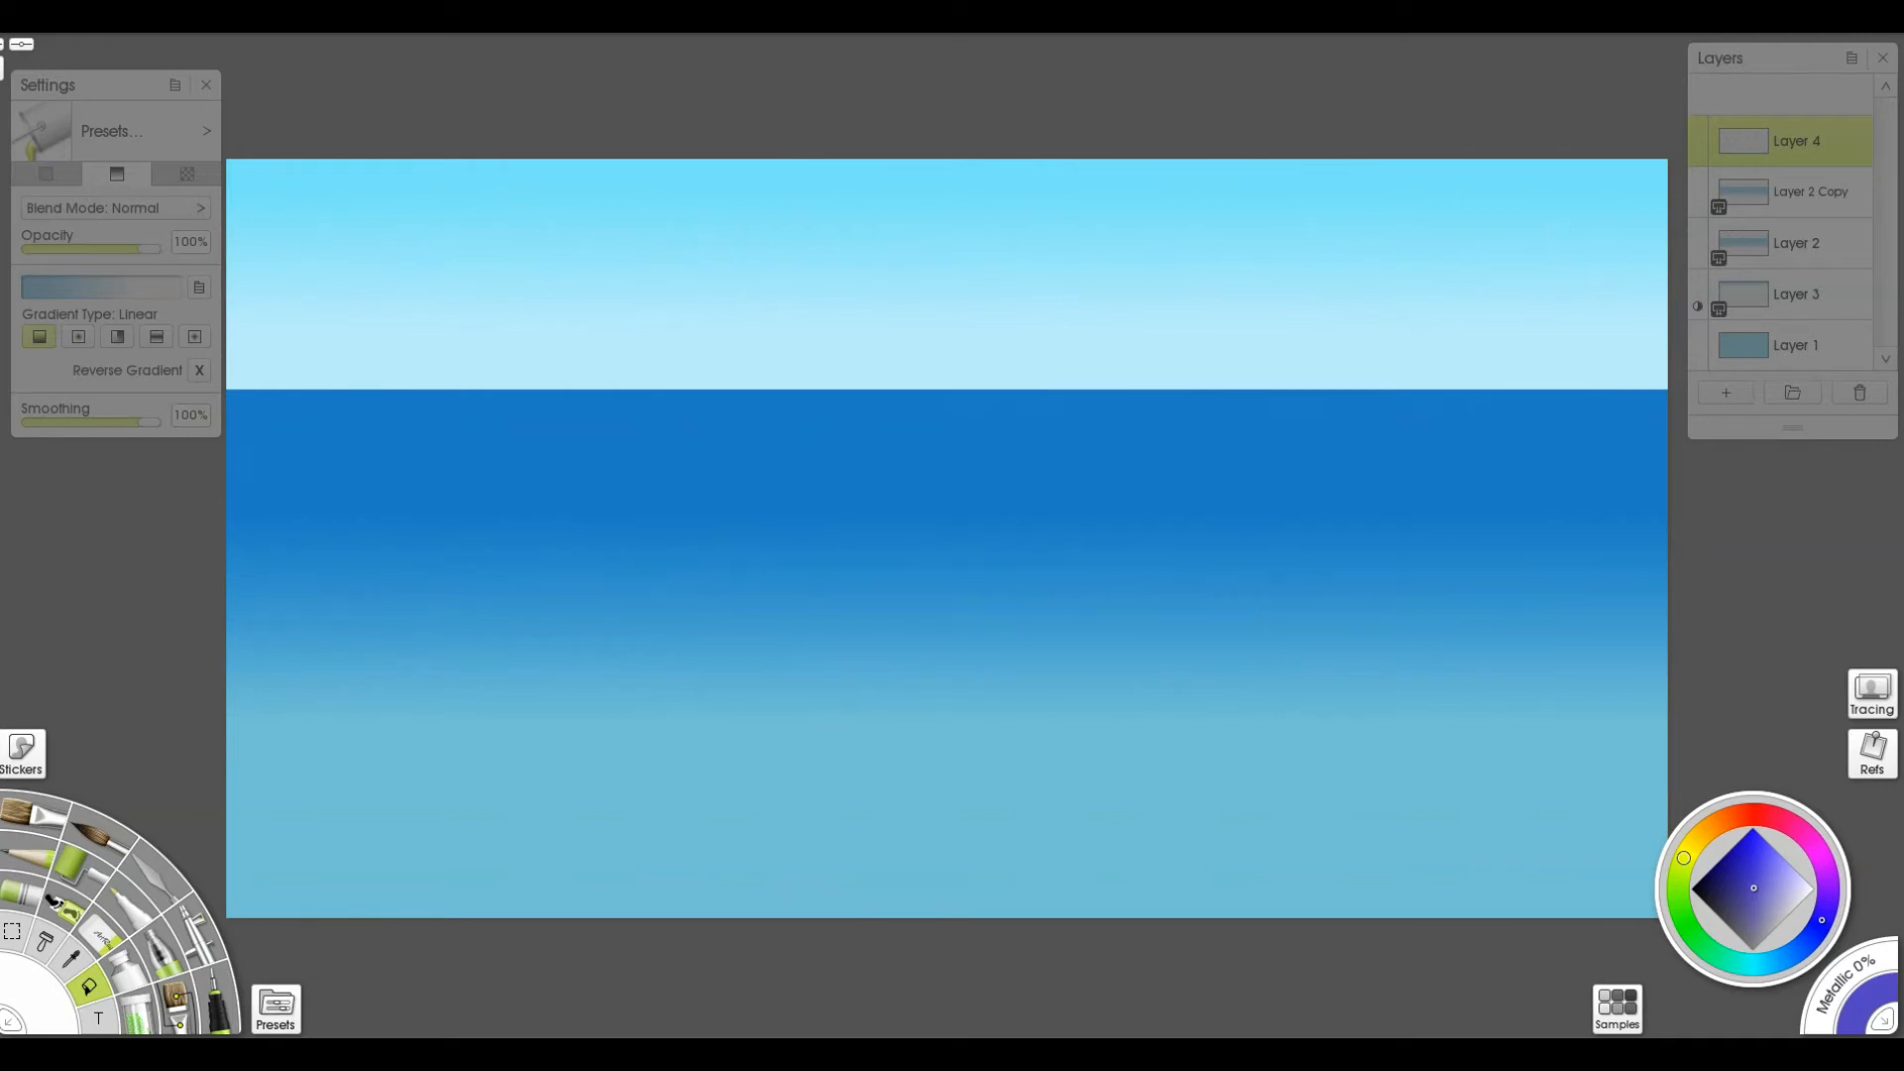
left_click(947, 640, "alt")
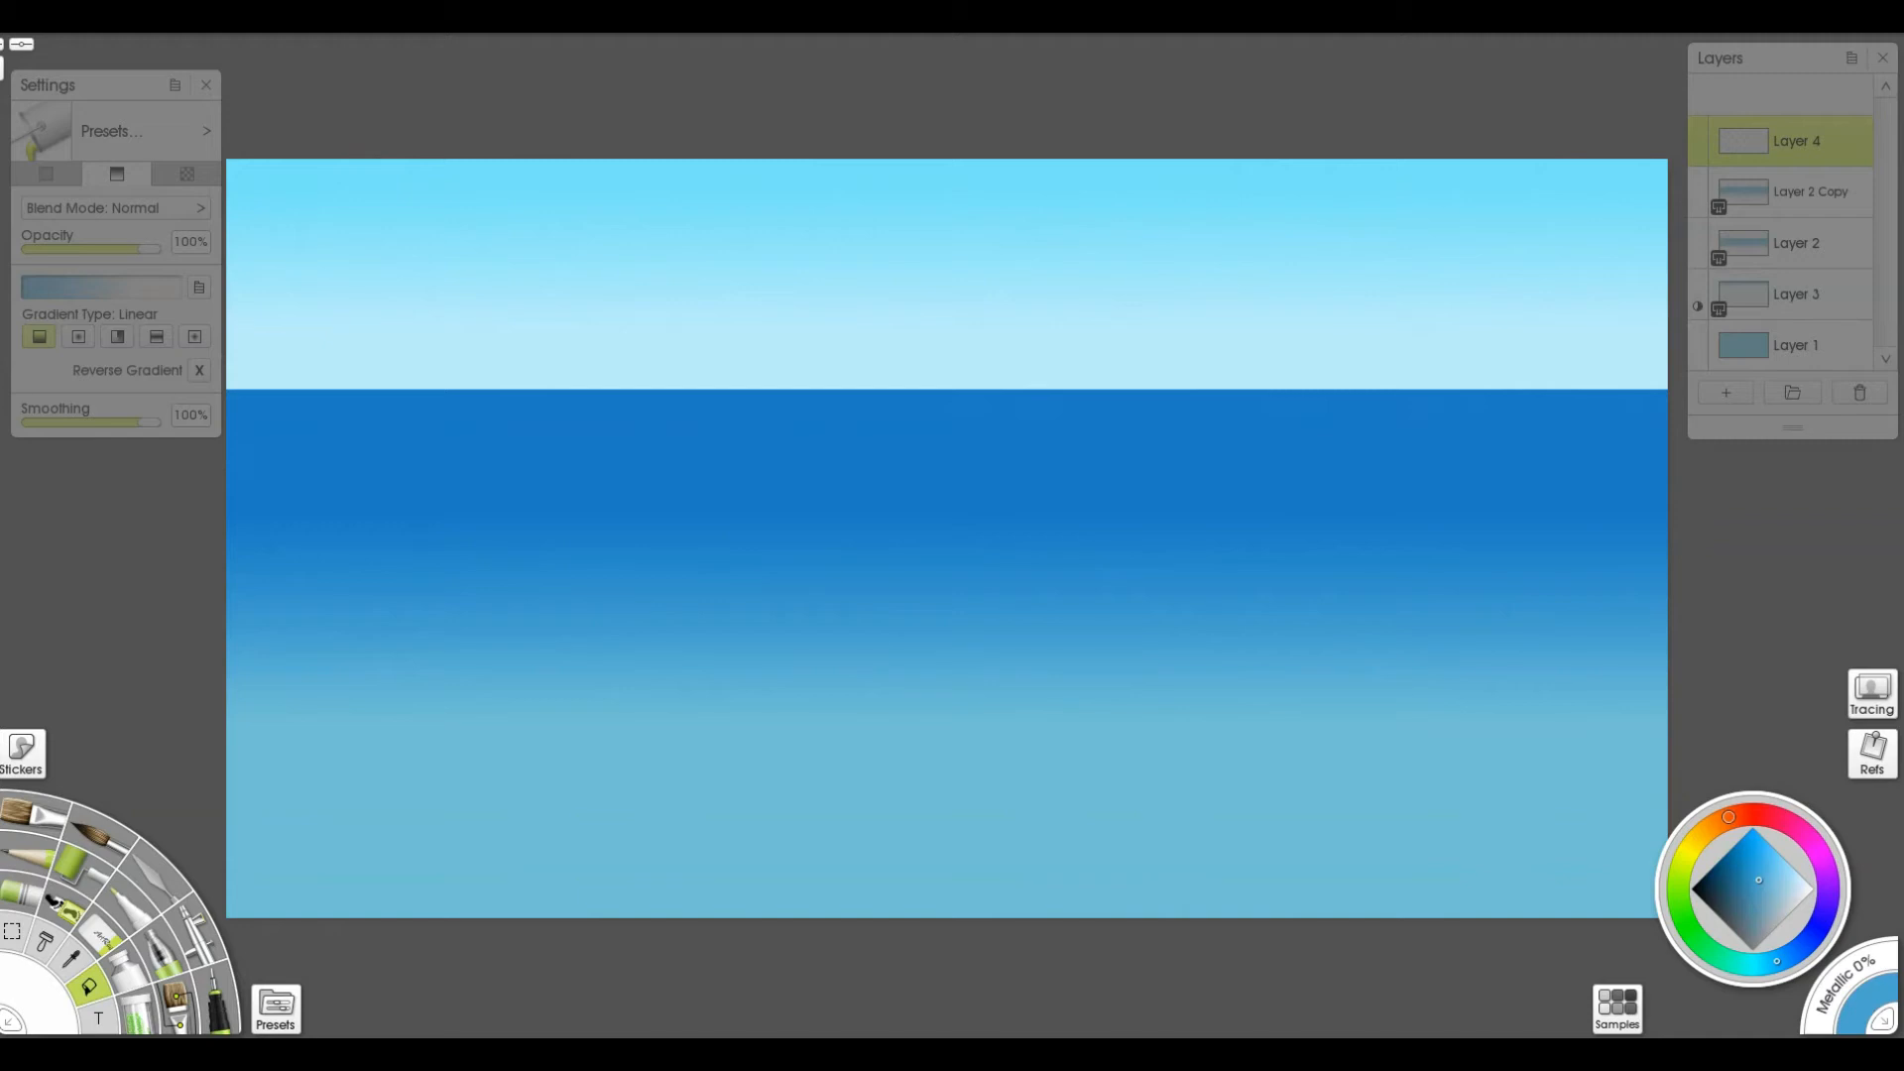
left_click(947, 658, "alt")
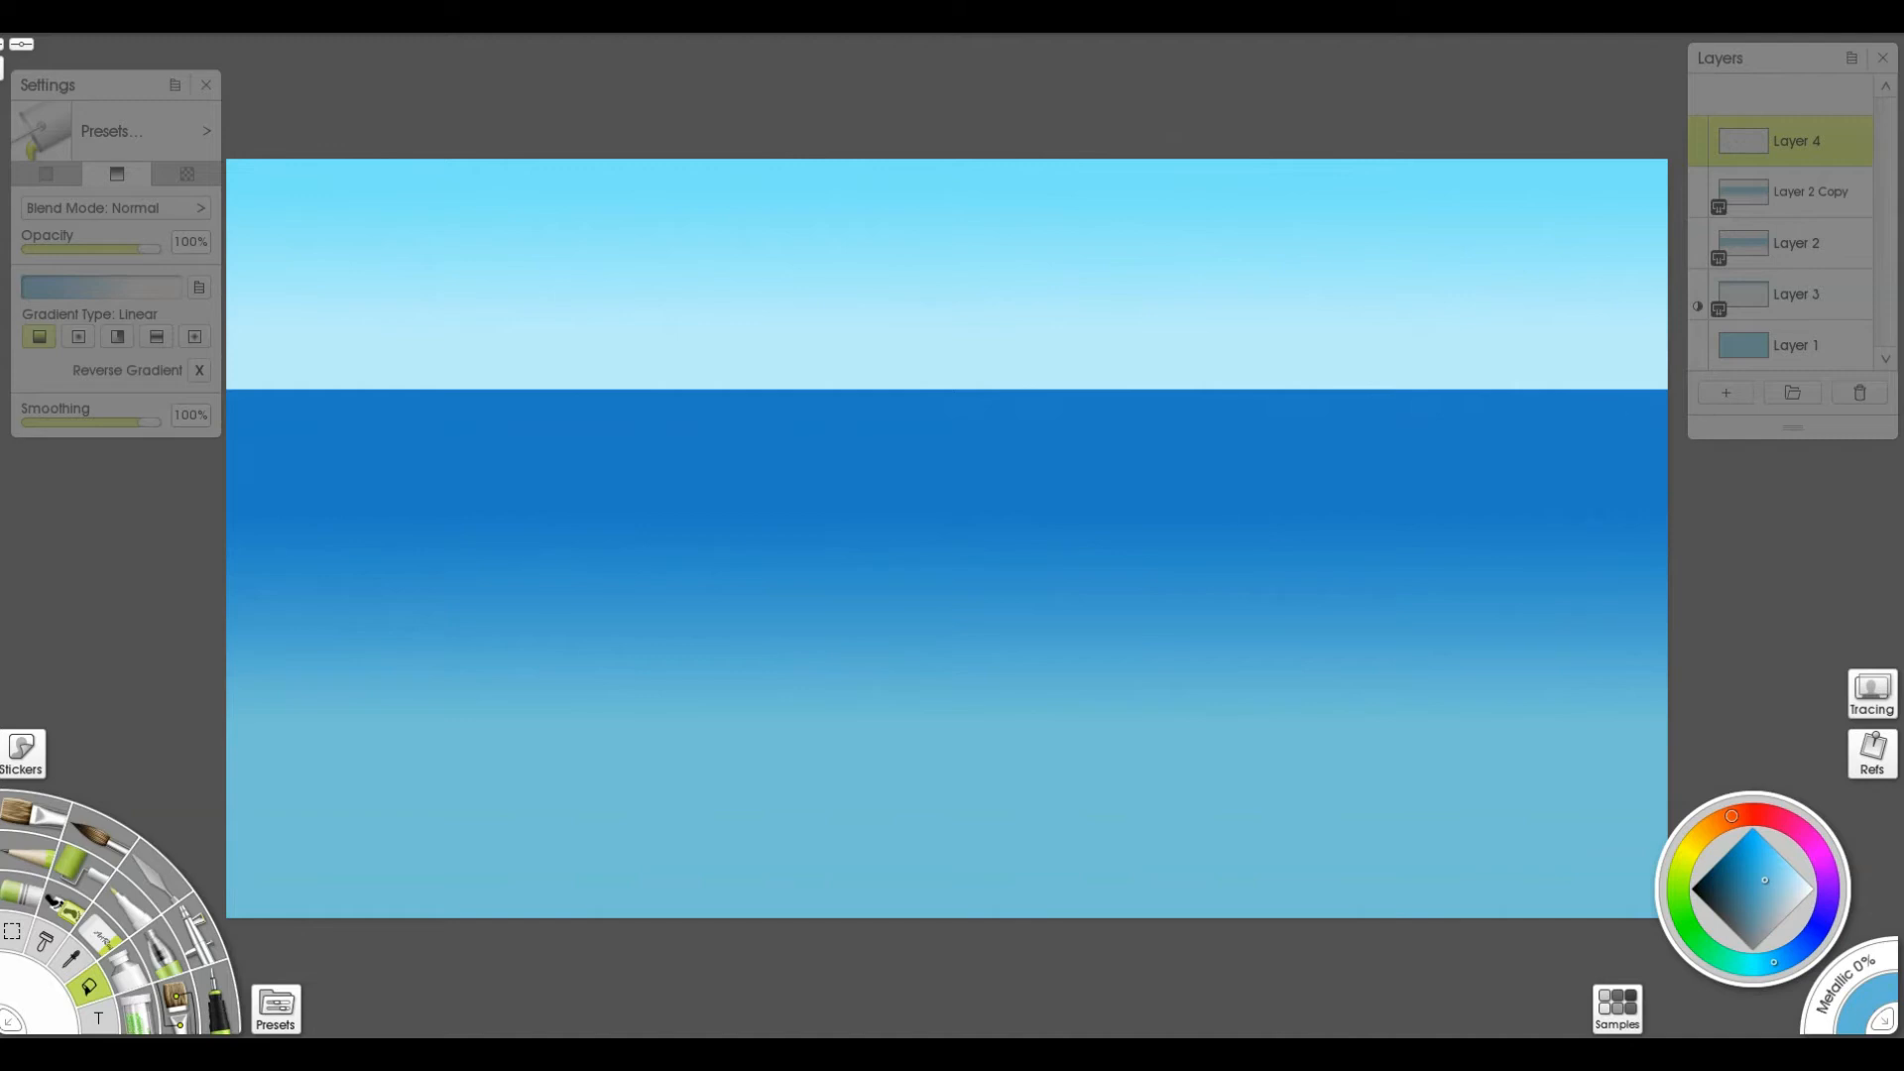
Set the custom brush to 8% size and paint the first thin ripples in the darker water left of centre.
left_click(177, 1006)
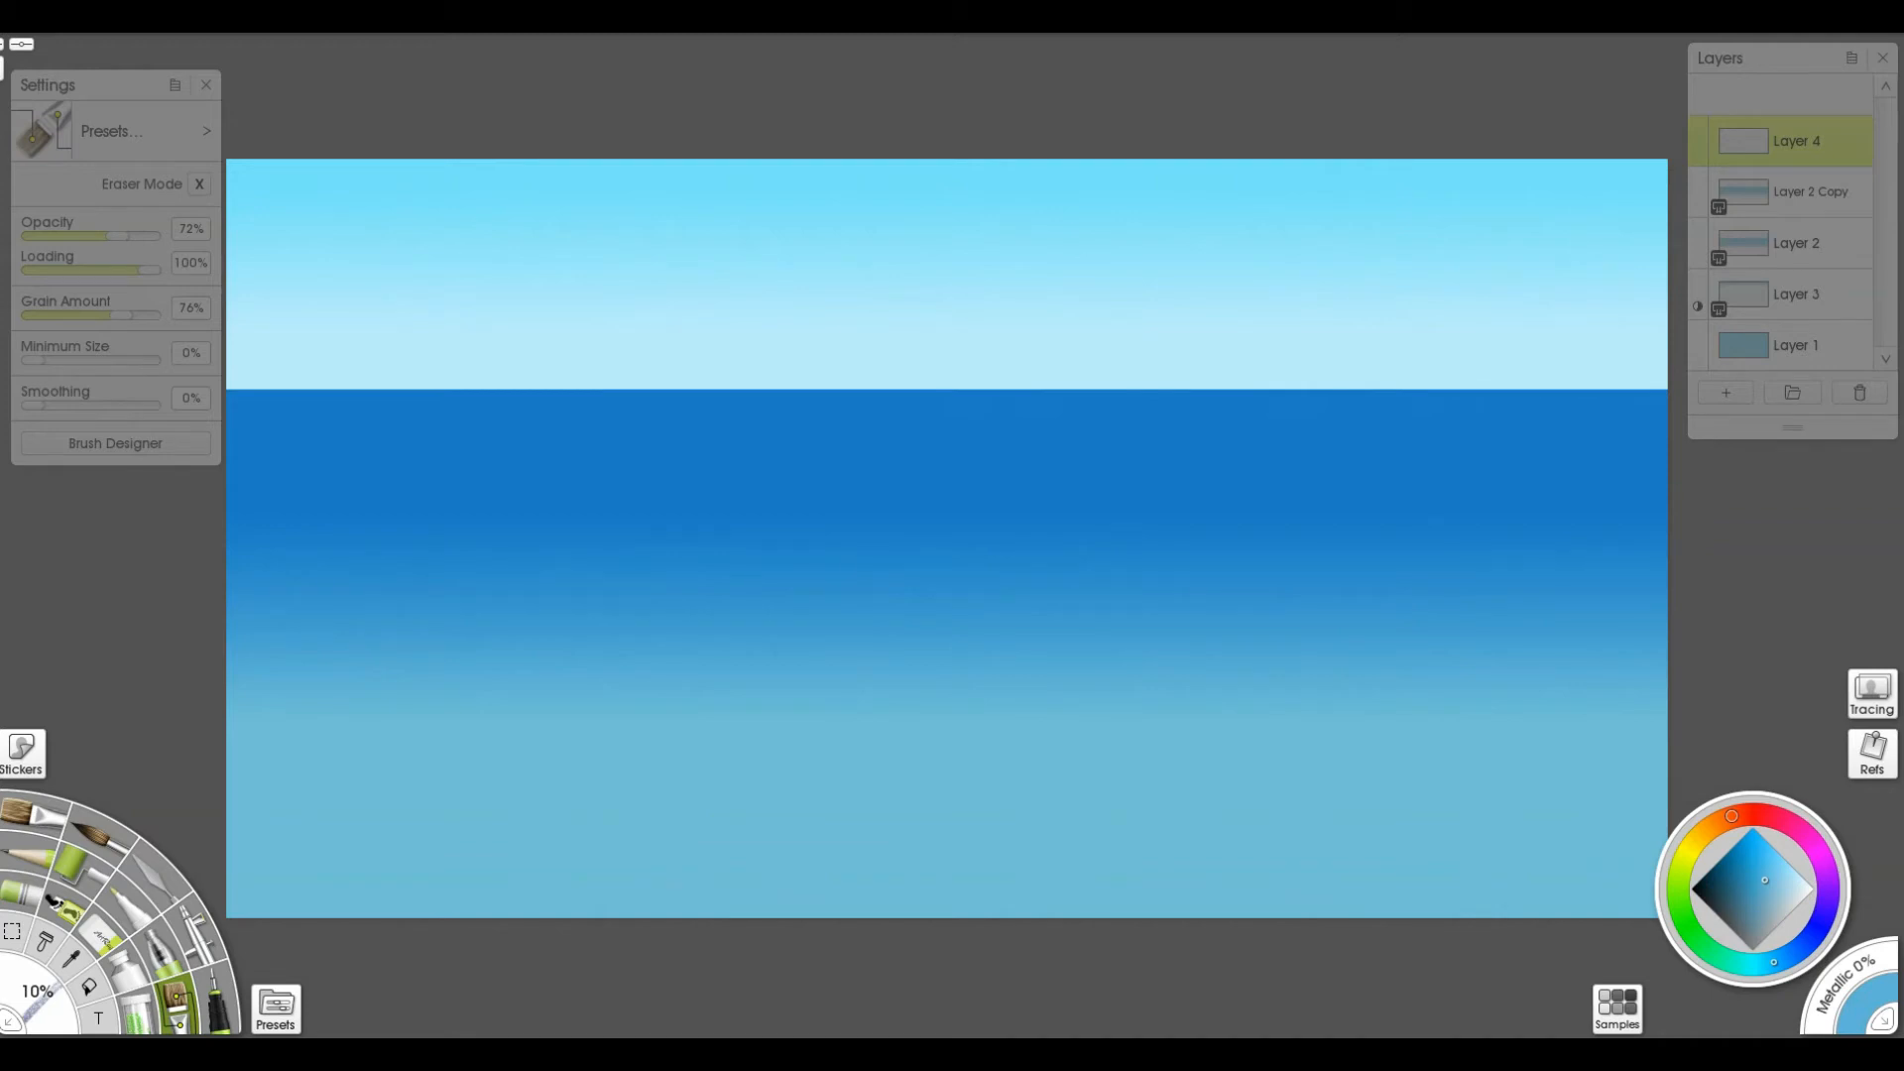
mouse_move(37, 991)
left_mouse_down()
mouse_move(55, 965)
mouse_move(29, 1005)
mouse_move(37, 991)
left_mouse_up()
scroll(774, 376, "down", 3)
scroll(774, 397, "up", 3)
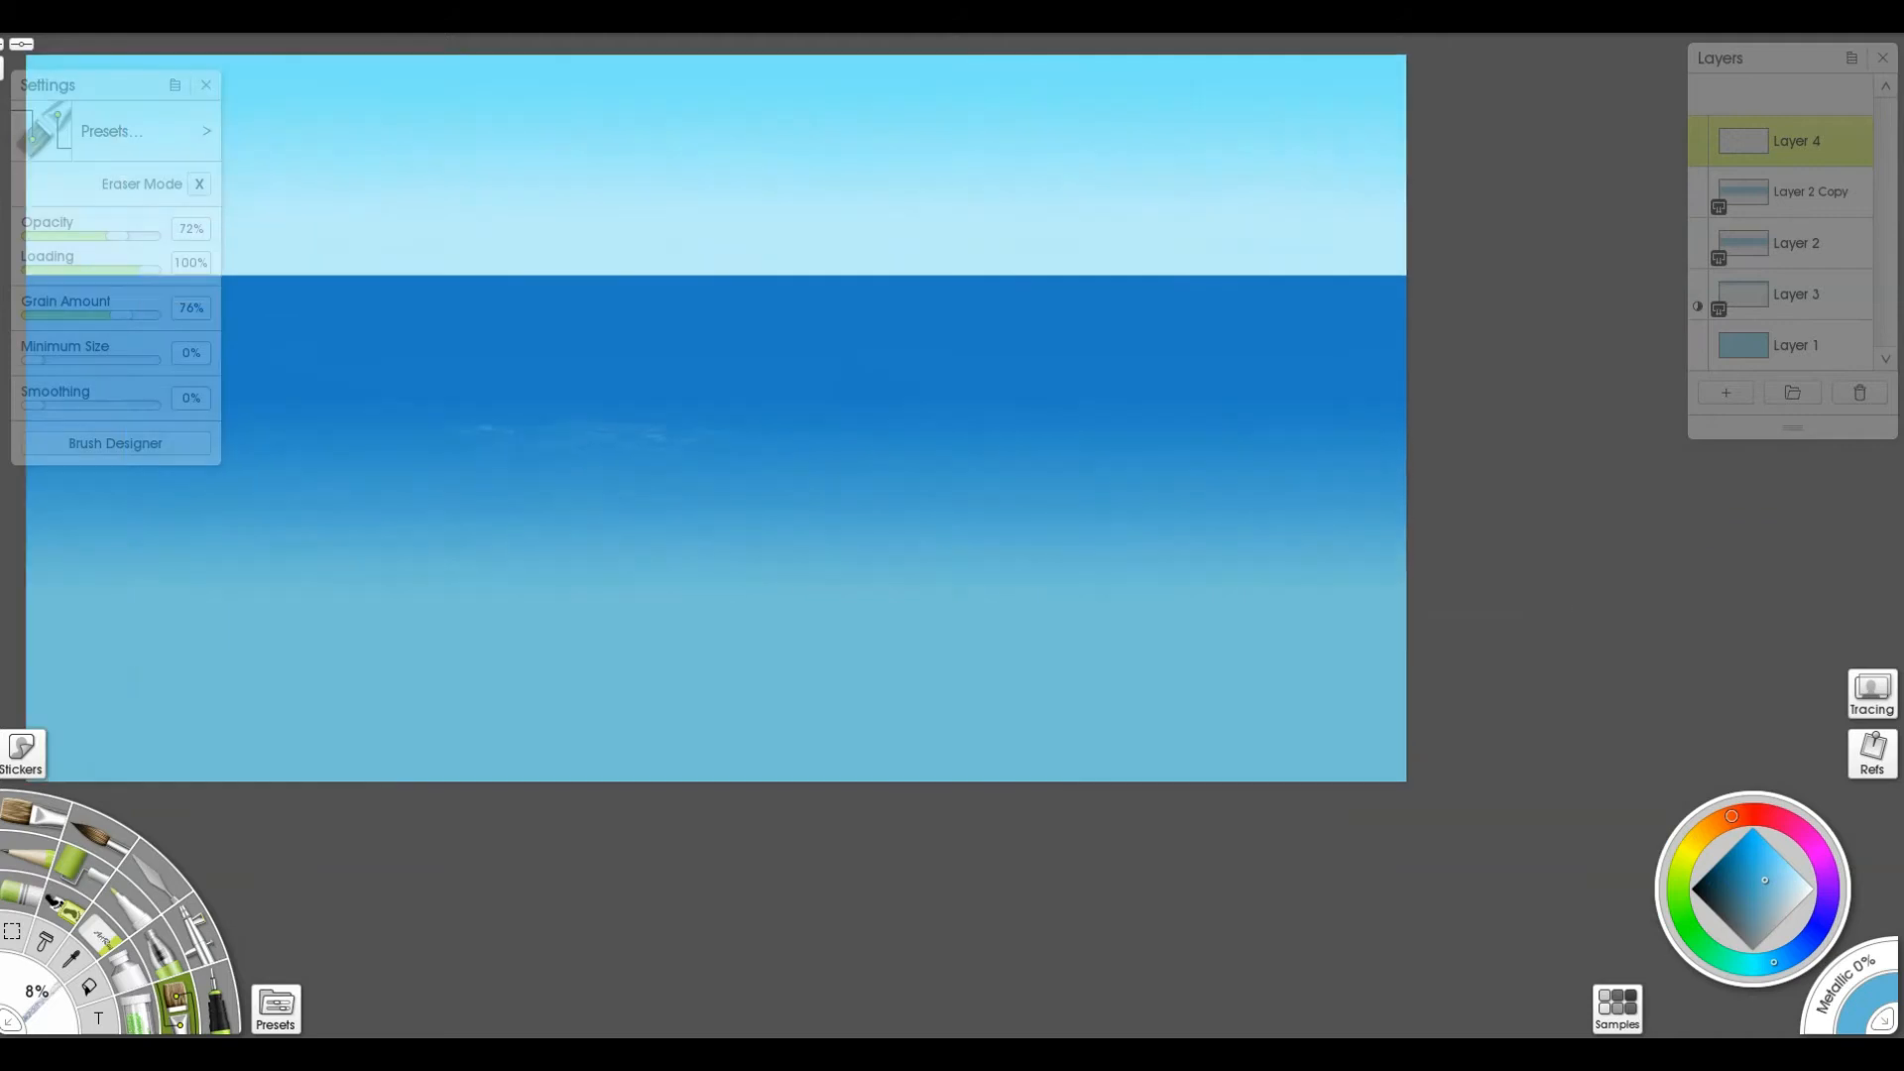
scroll(950, 524, "up", 1)
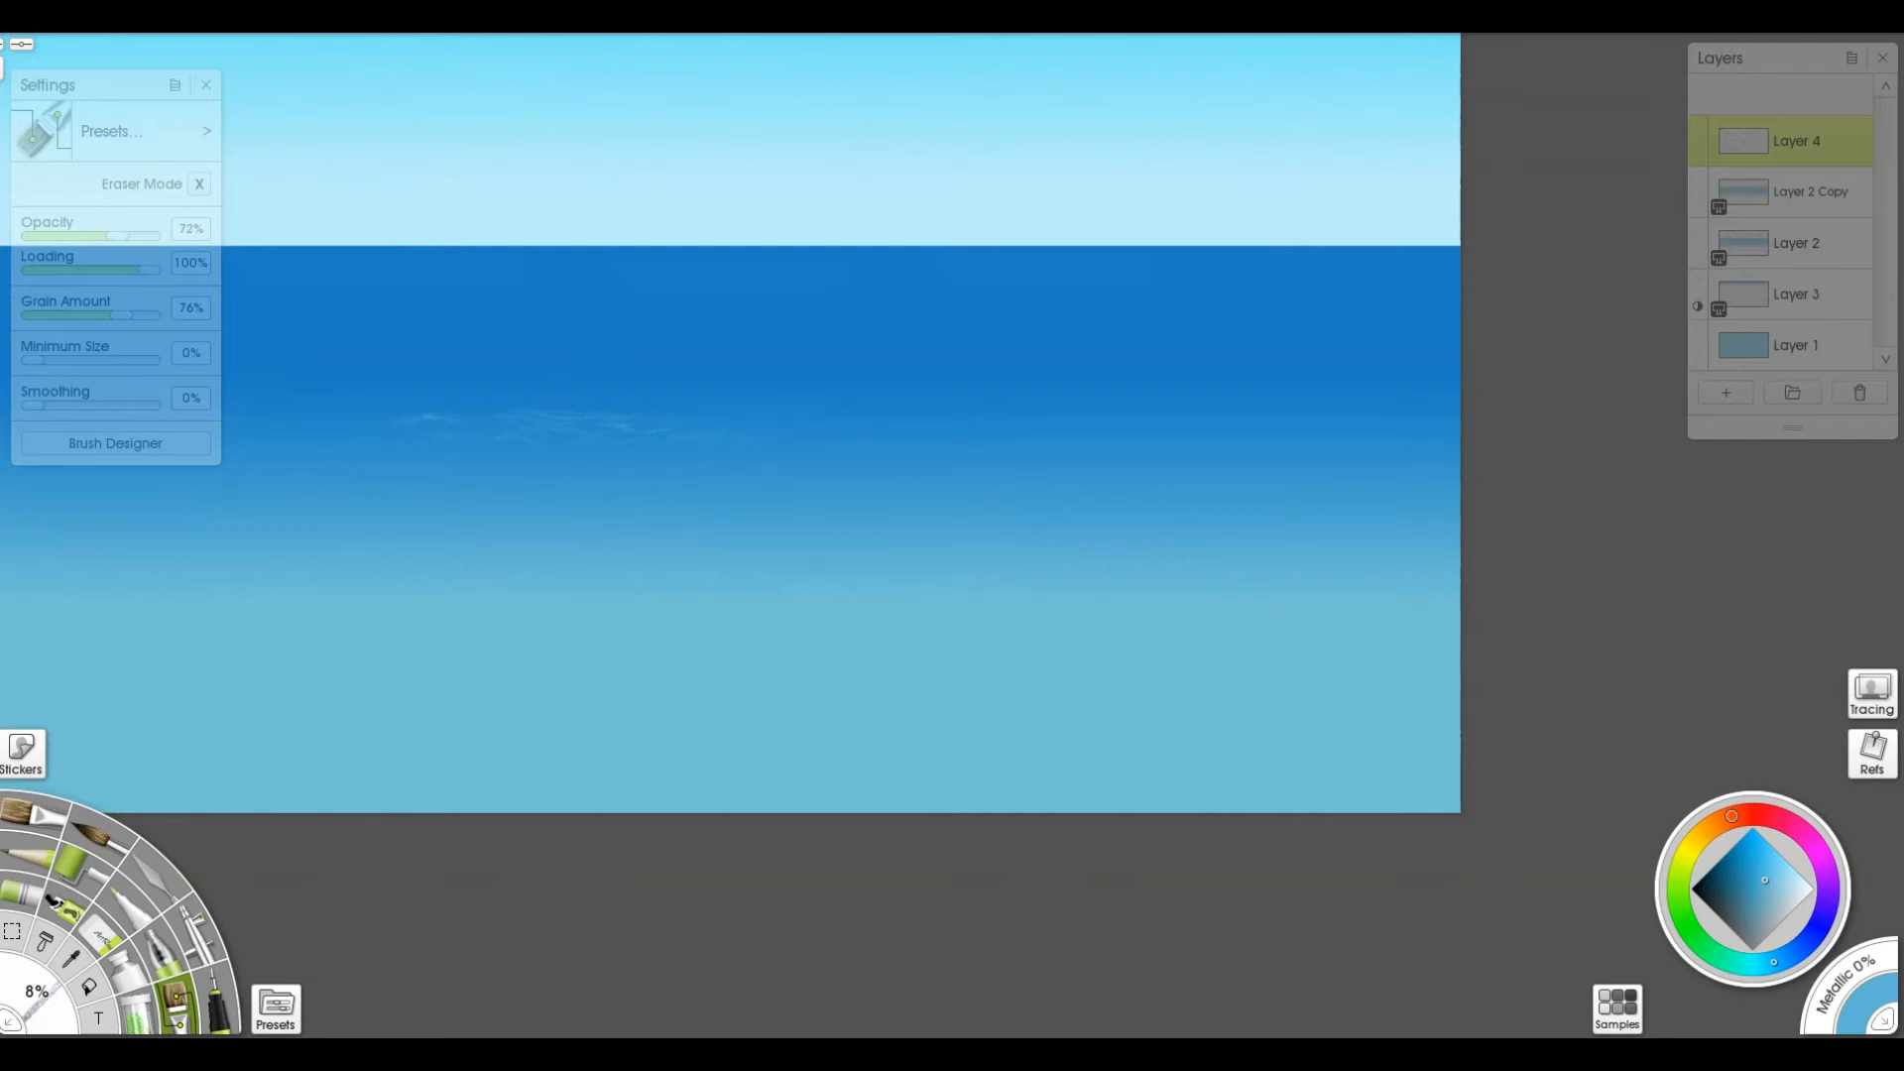
Broaden the ripple patch with short wavy strokes to both sides in the middle band of the sea.
mouse_move(508, 447)
left_mouse_down()
mouse_move(532, 444)
mouse_move(389, 435)
left_mouse_up()
left_click_drag(800, 454, 833, 448)
left_click_drag(262, 455, 328, 448)
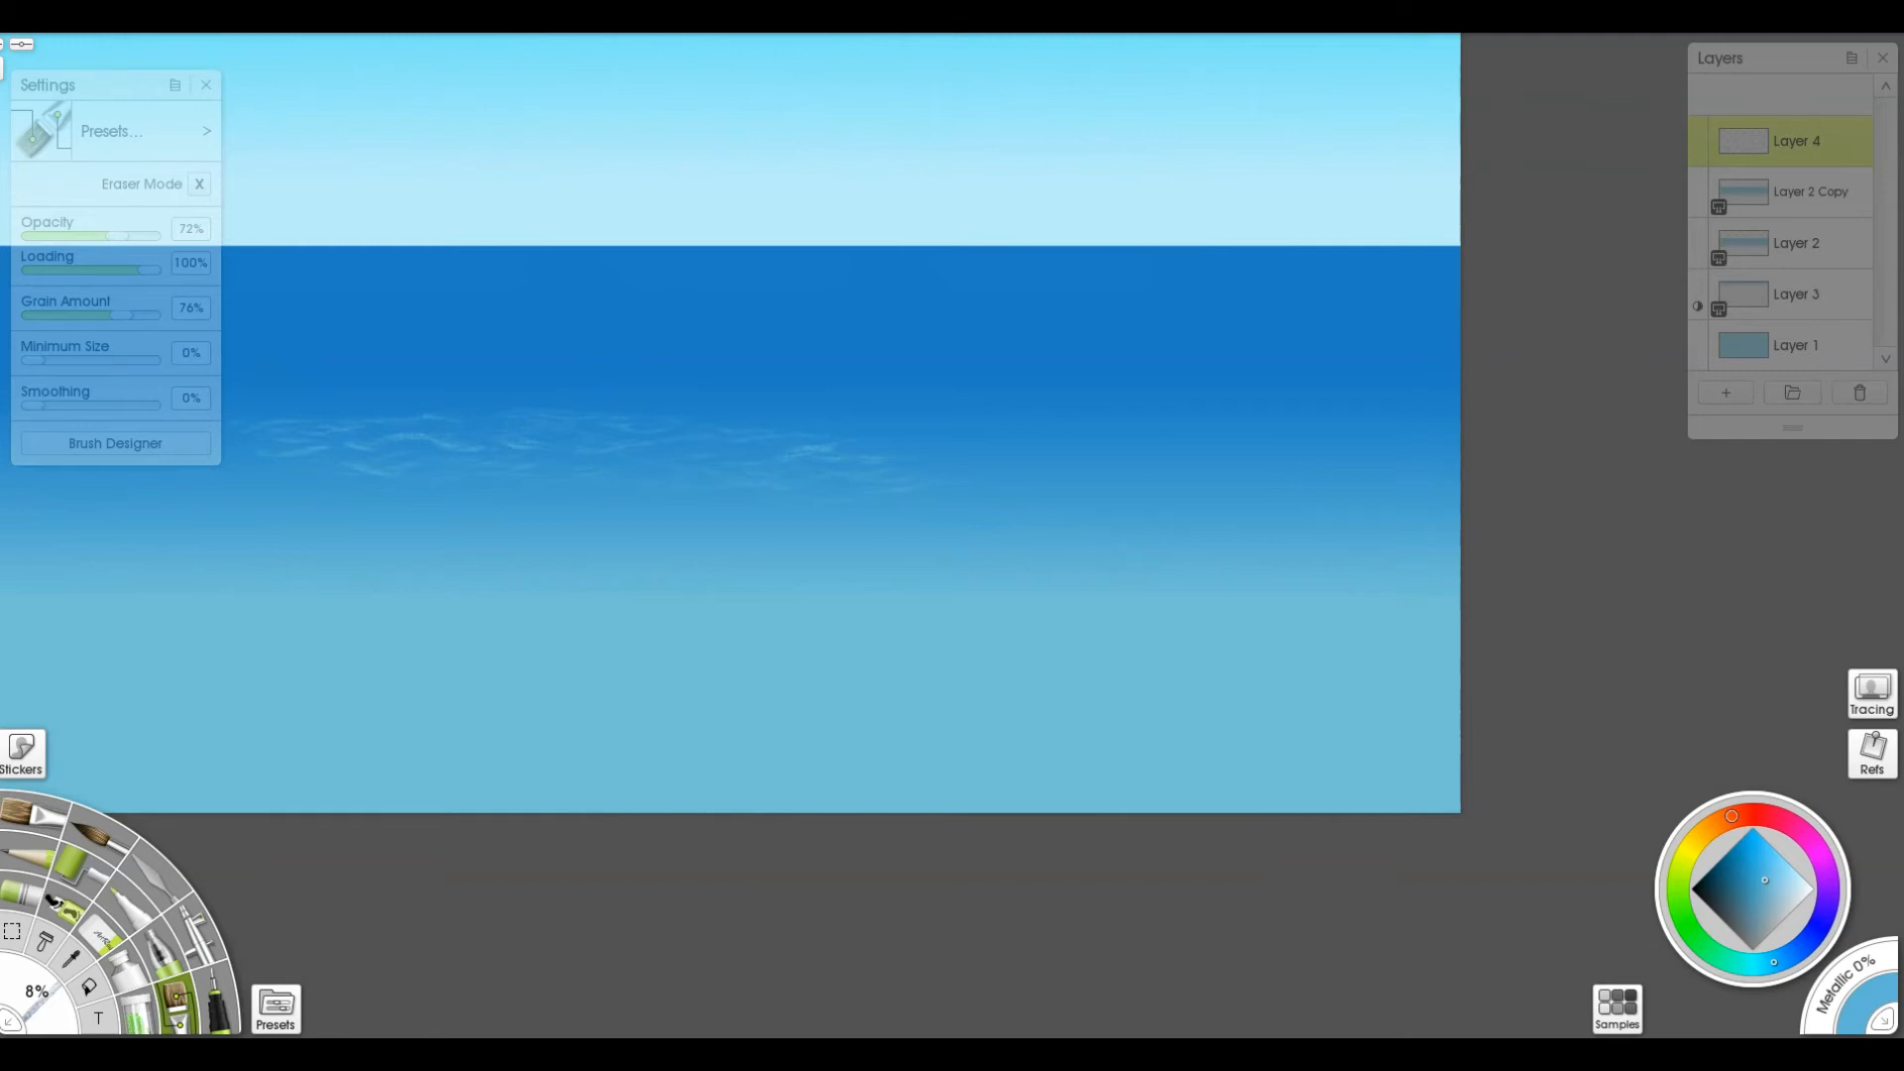
left_click_drag(835, 441, 878, 432)
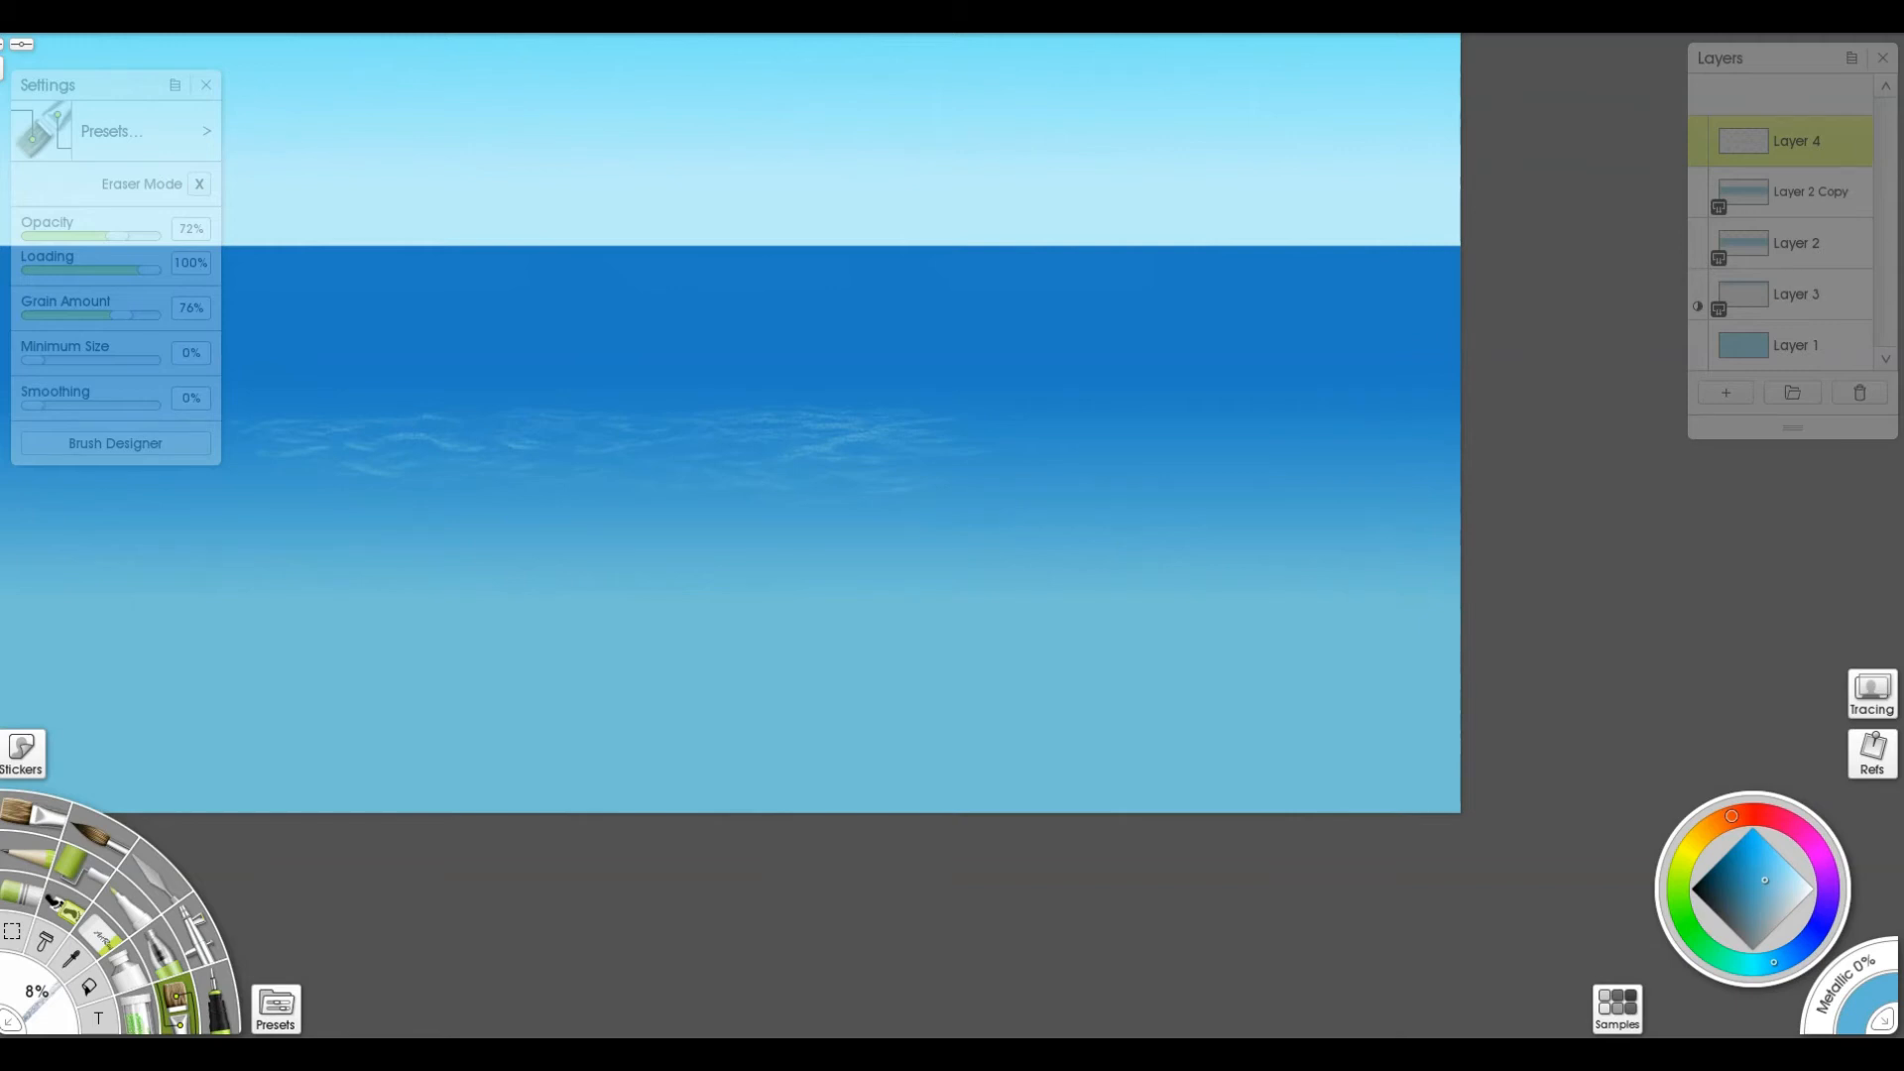
Extend the ripples toward the right side of the sea and upward through the dark water near the horizon.
scroll(954, 520, "down", 2)
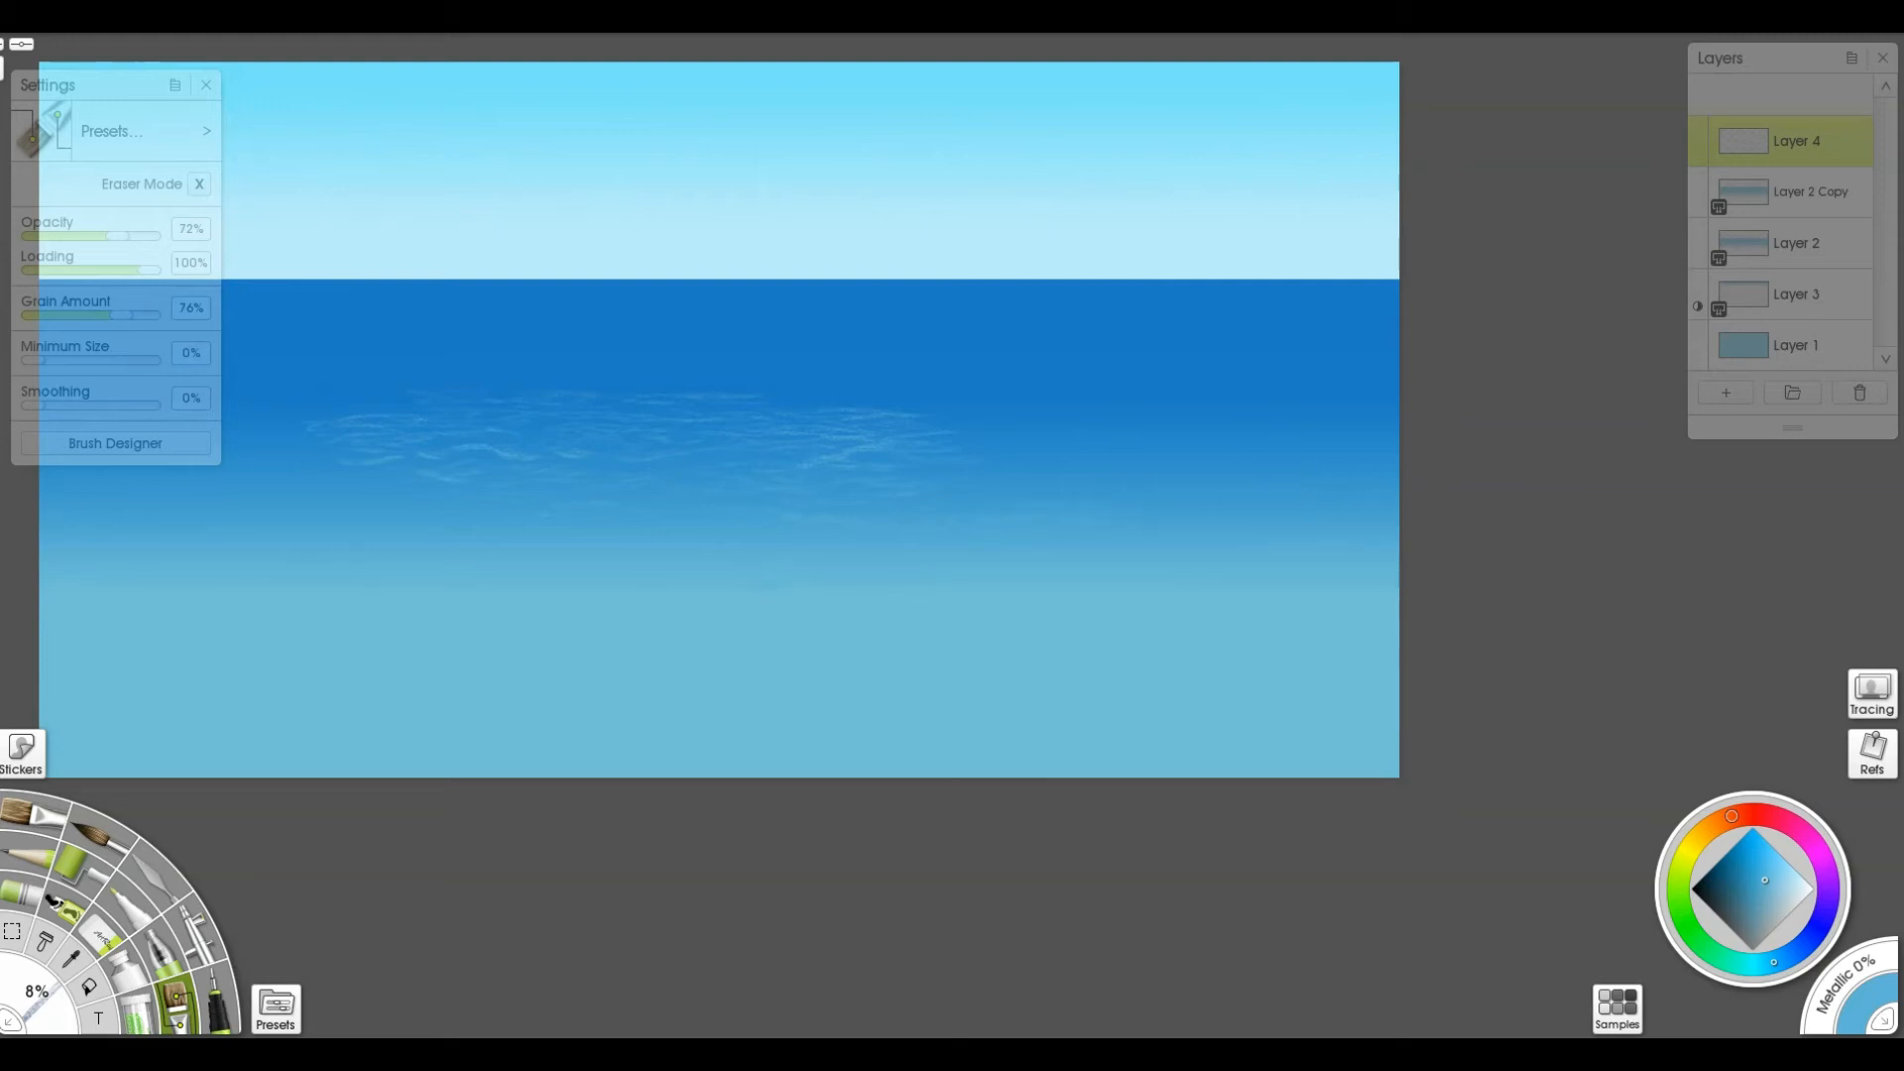
left_click_drag(1002, 494, 1140, 490)
left_click_drag(1082, 472, 1133, 470)
left_click_drag(985, 435, 1007, 434)
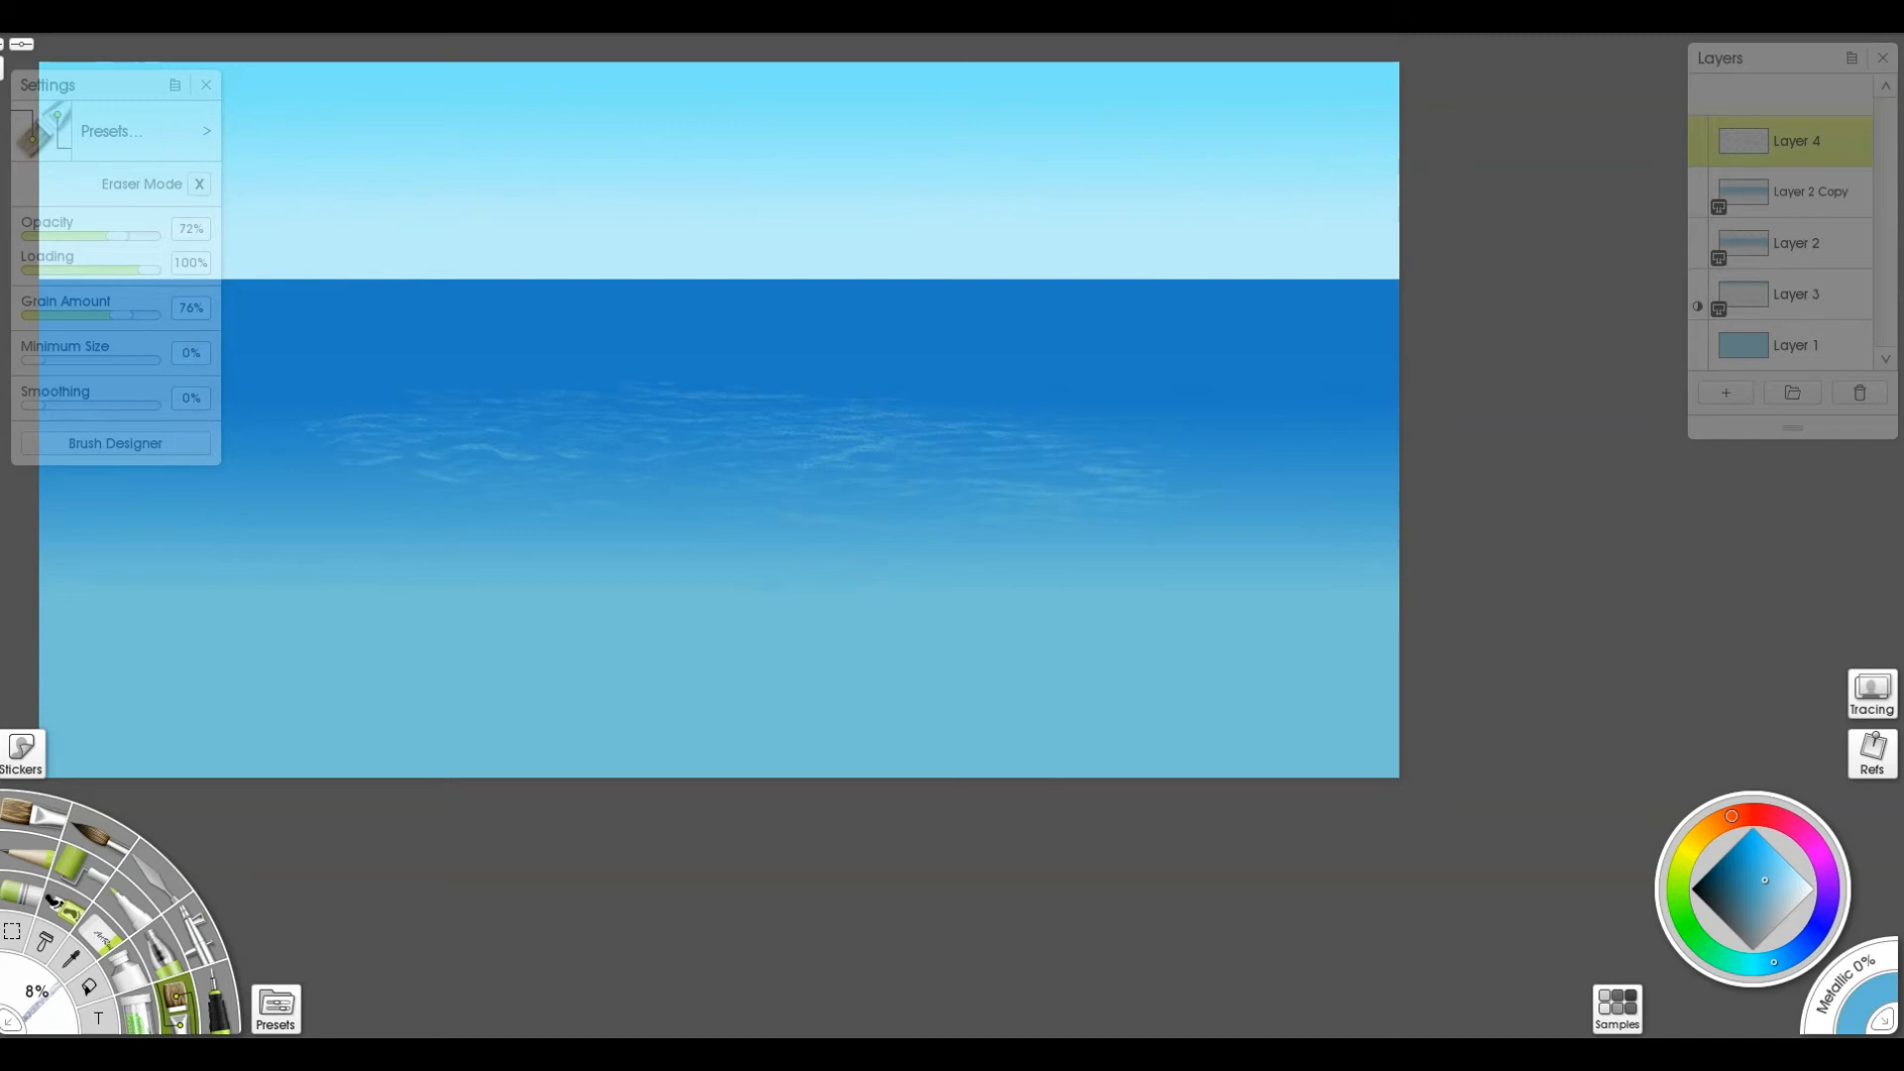
left_click_drag(627, 371, 731, 371)
left_click_drag(711, 361, 750, 359)
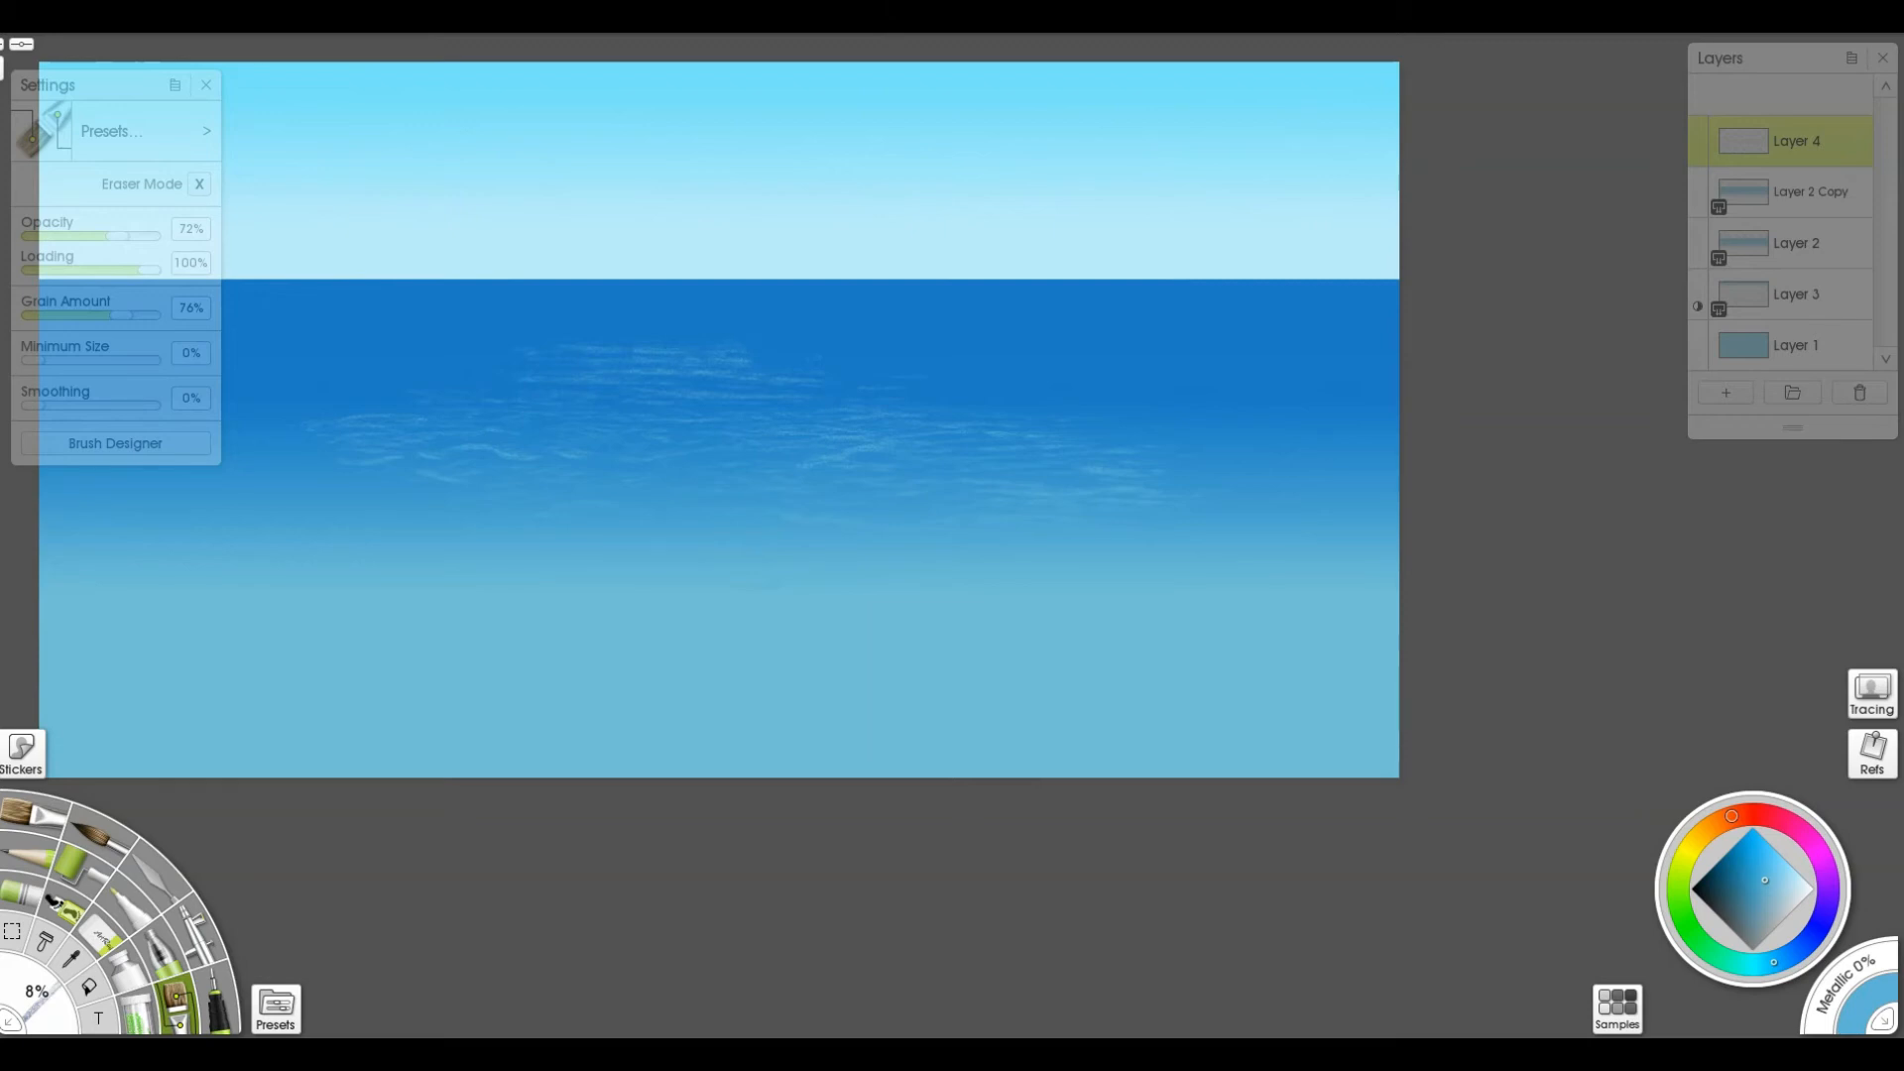
scroll(947, 522, "down", 3)
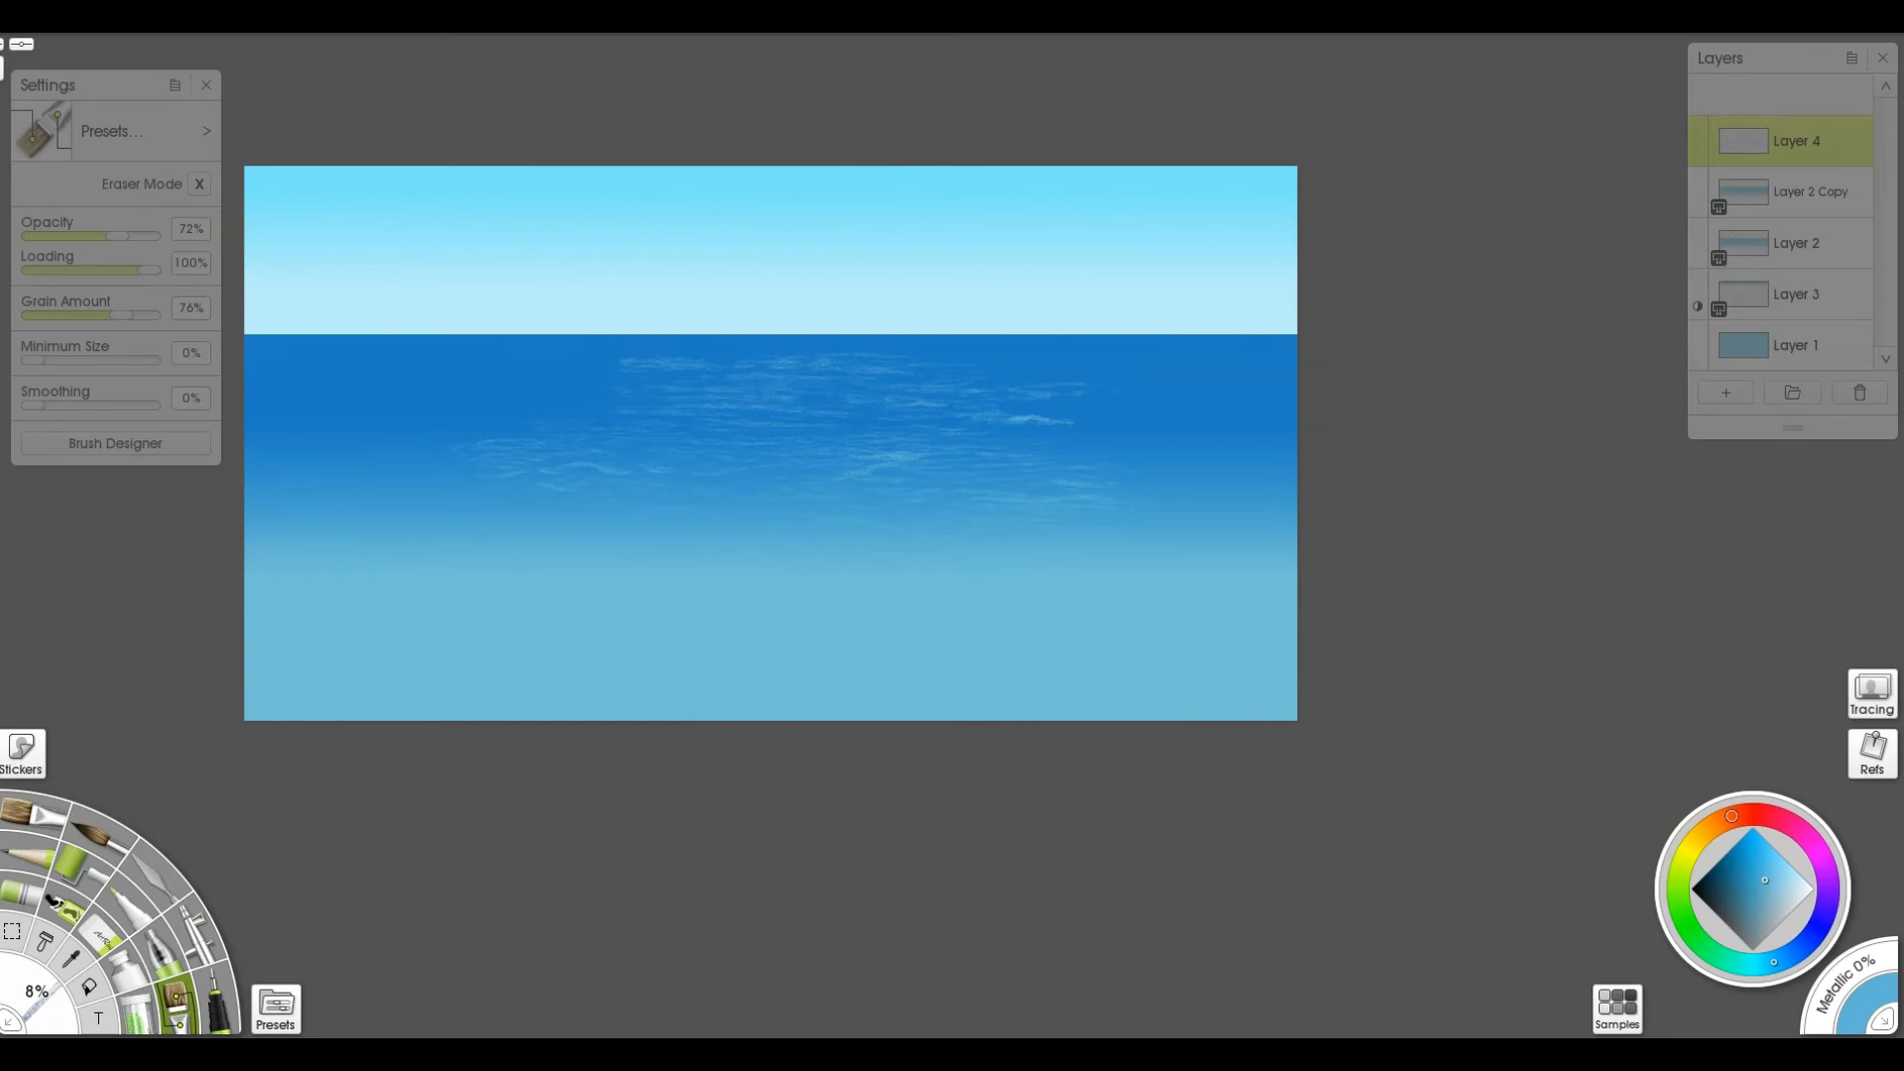
Choose a lighter blue and draw crisp wave-crest highlights over the central and right ripples with the pencil at 100% size.
left_click(1780, 884)
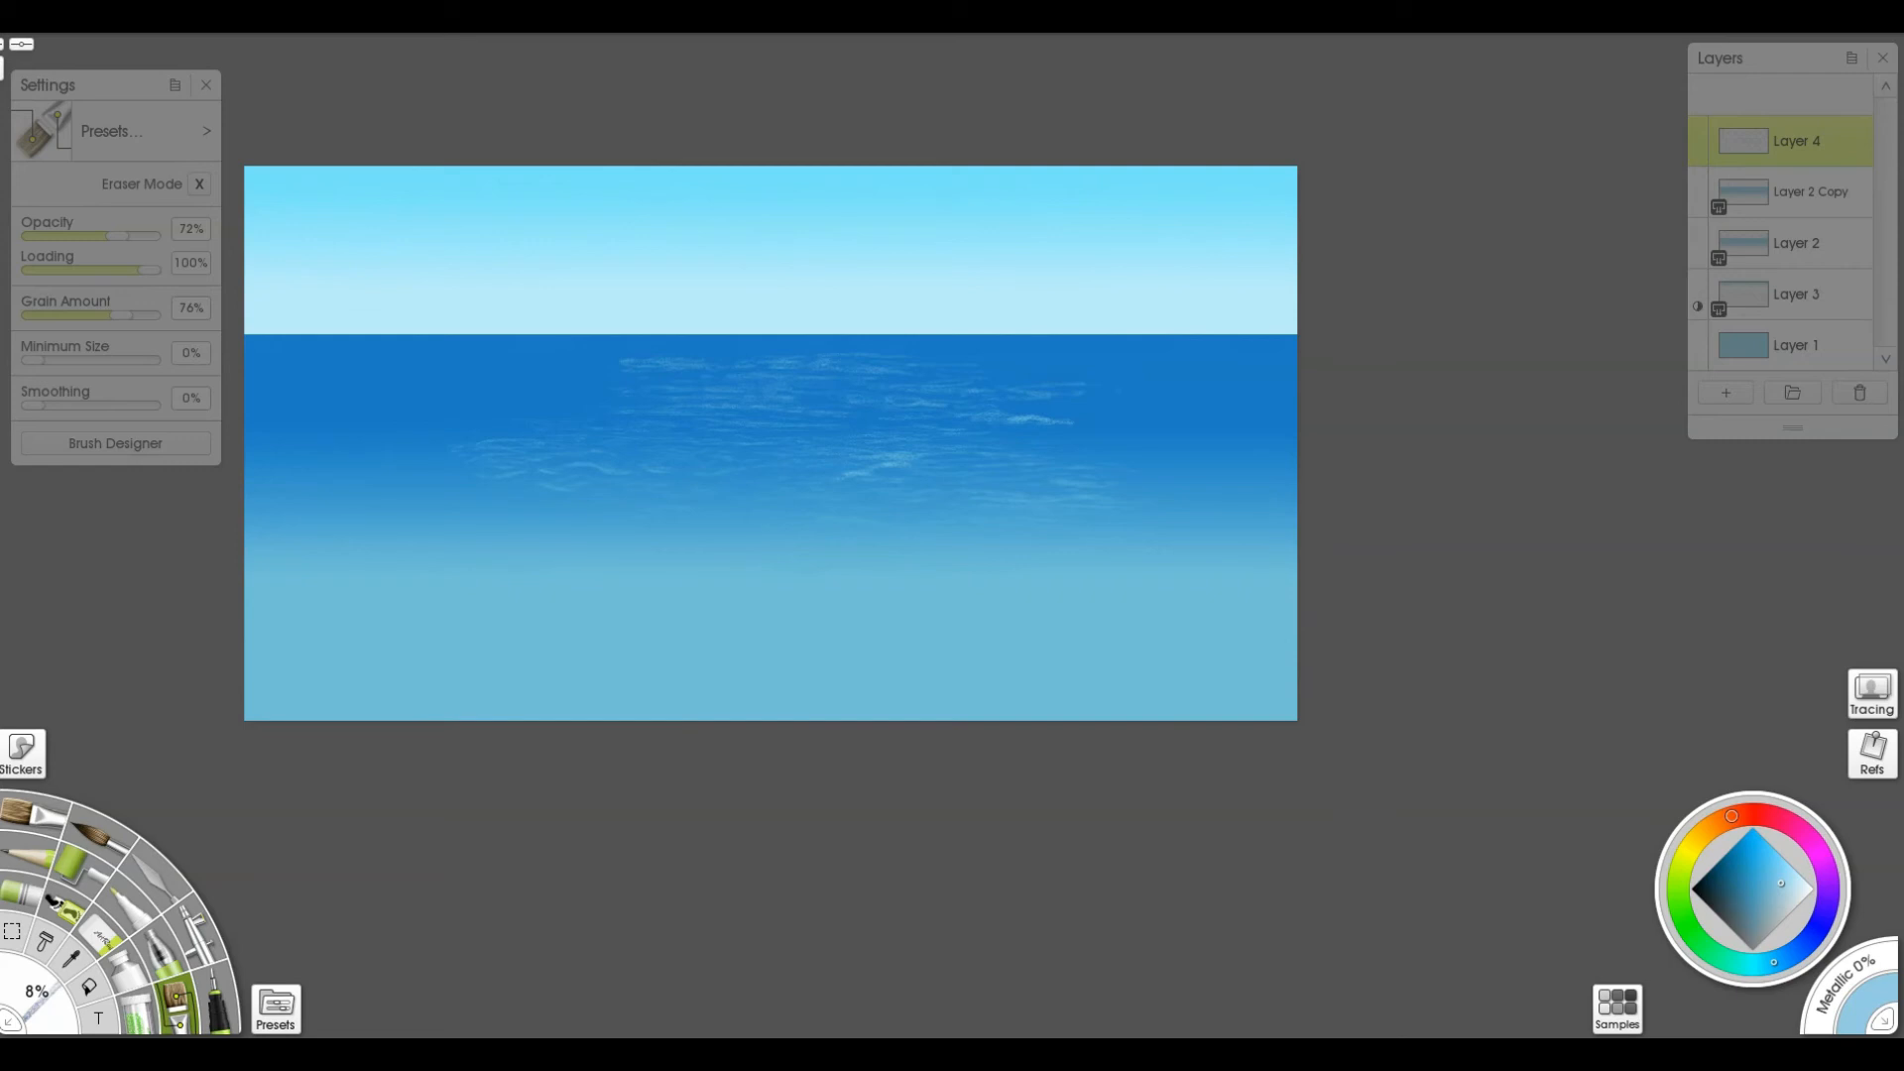
key("p")
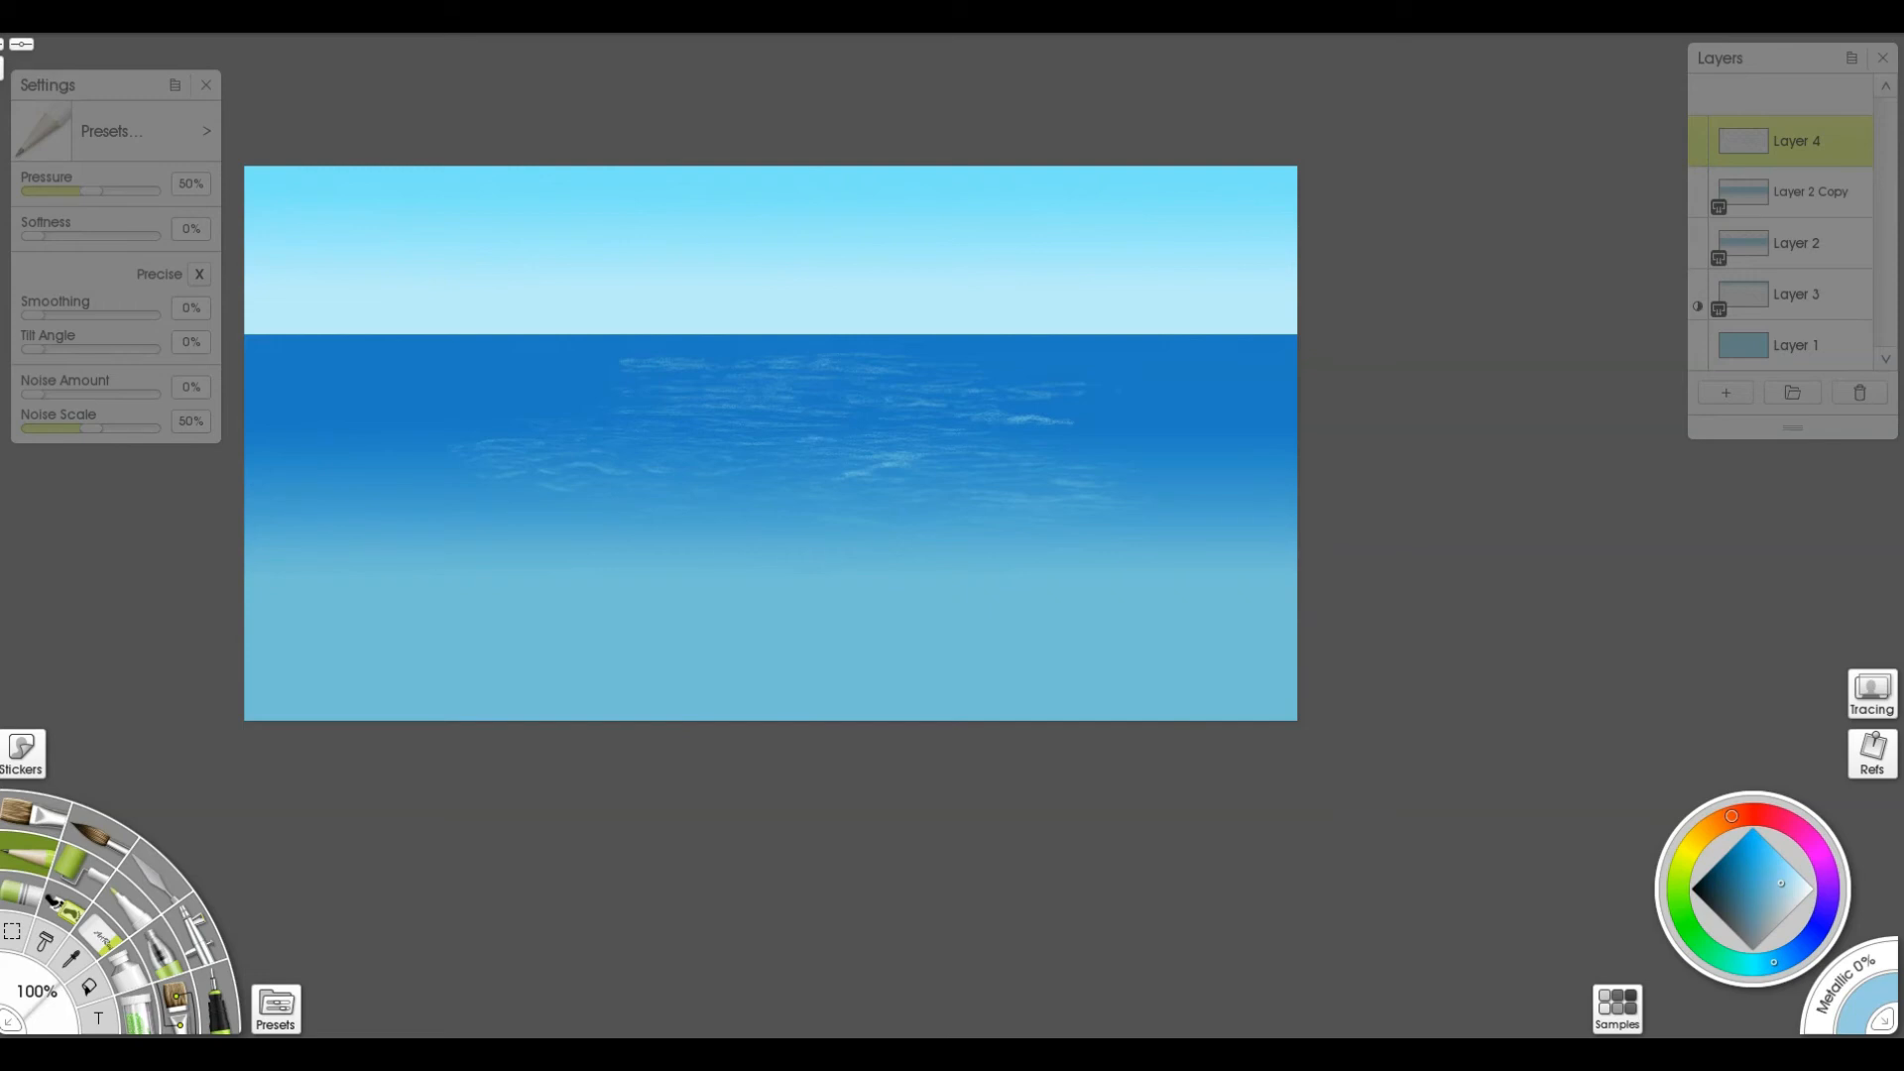
left_click_drag(900, 462, 914, 456)
left_click_drag(1068, 466, 1100, 466)
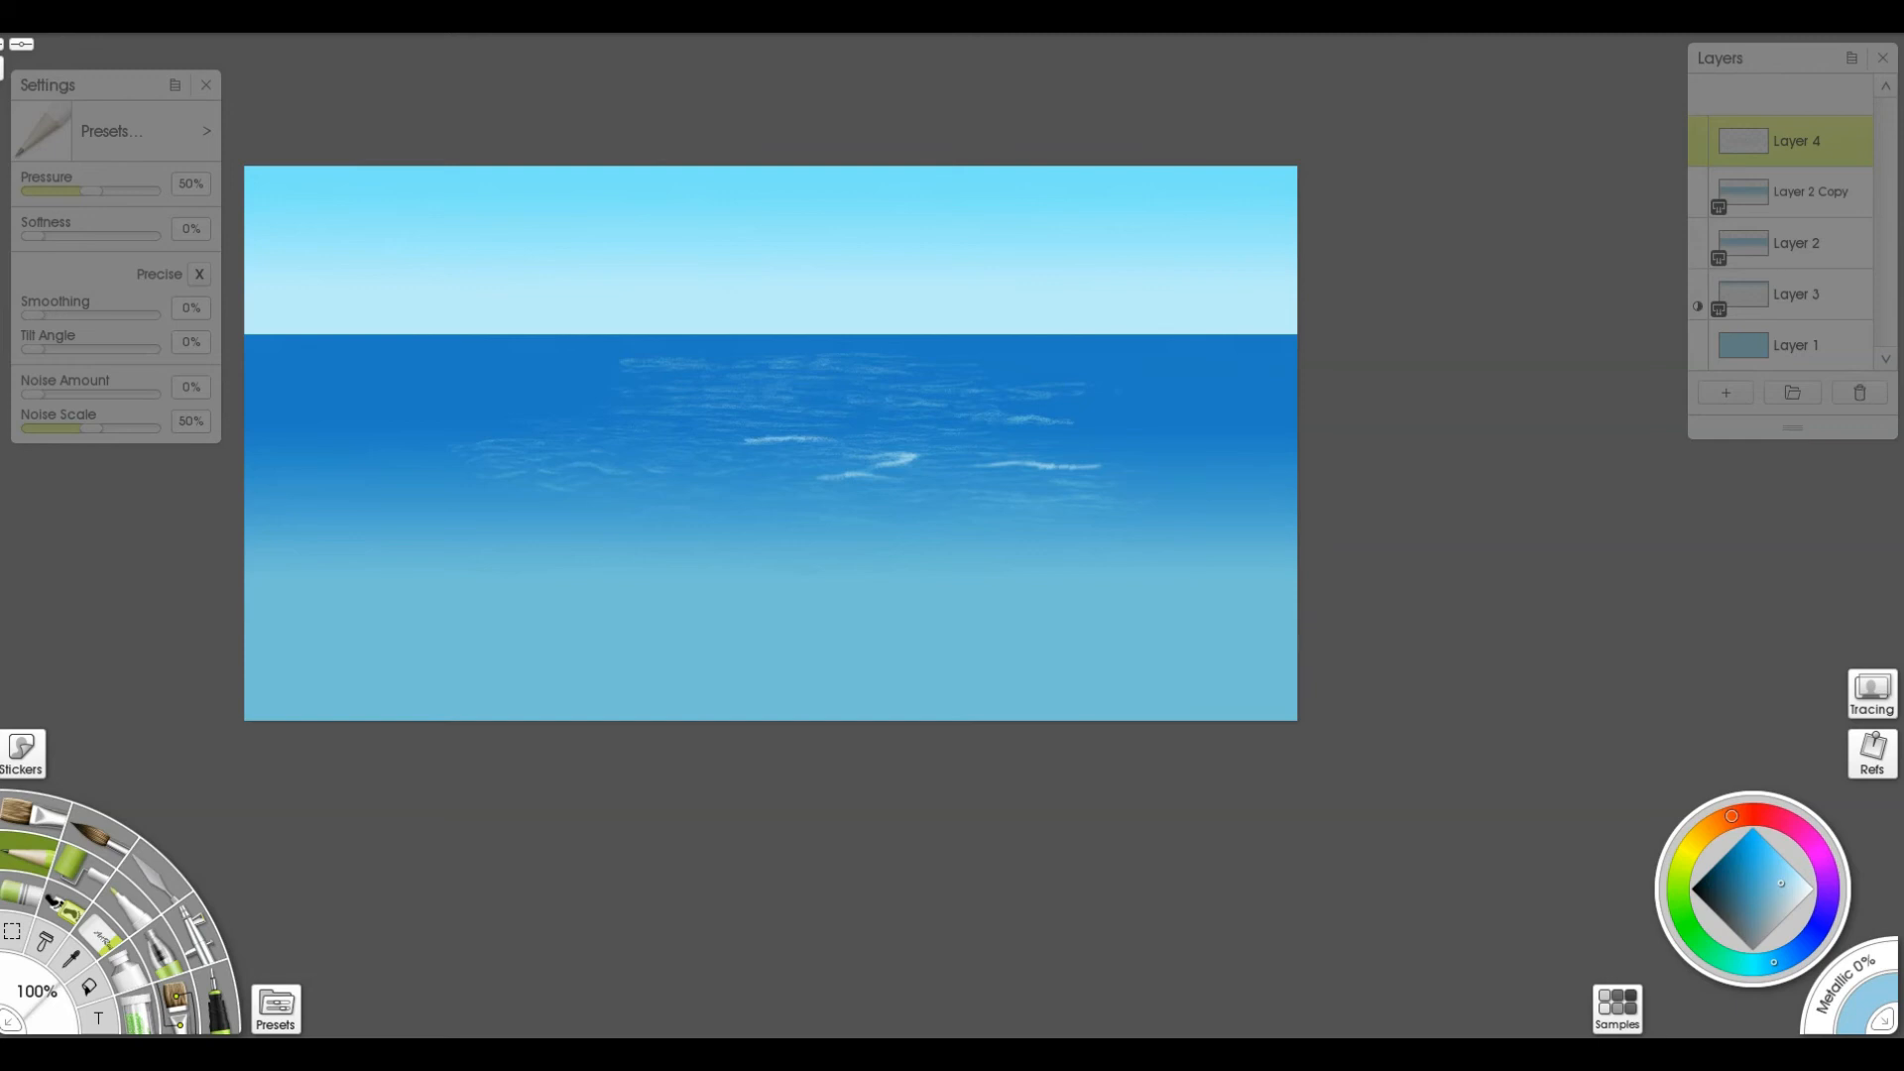
left_click_drag(740, 452, 767, 451)
left_click_drag(851, 503, 895, 501)
Paint lighter ripples with the 8% custom brush along the lower edge of the waves, the left side and near the horizon.
left_click(177, 1005)
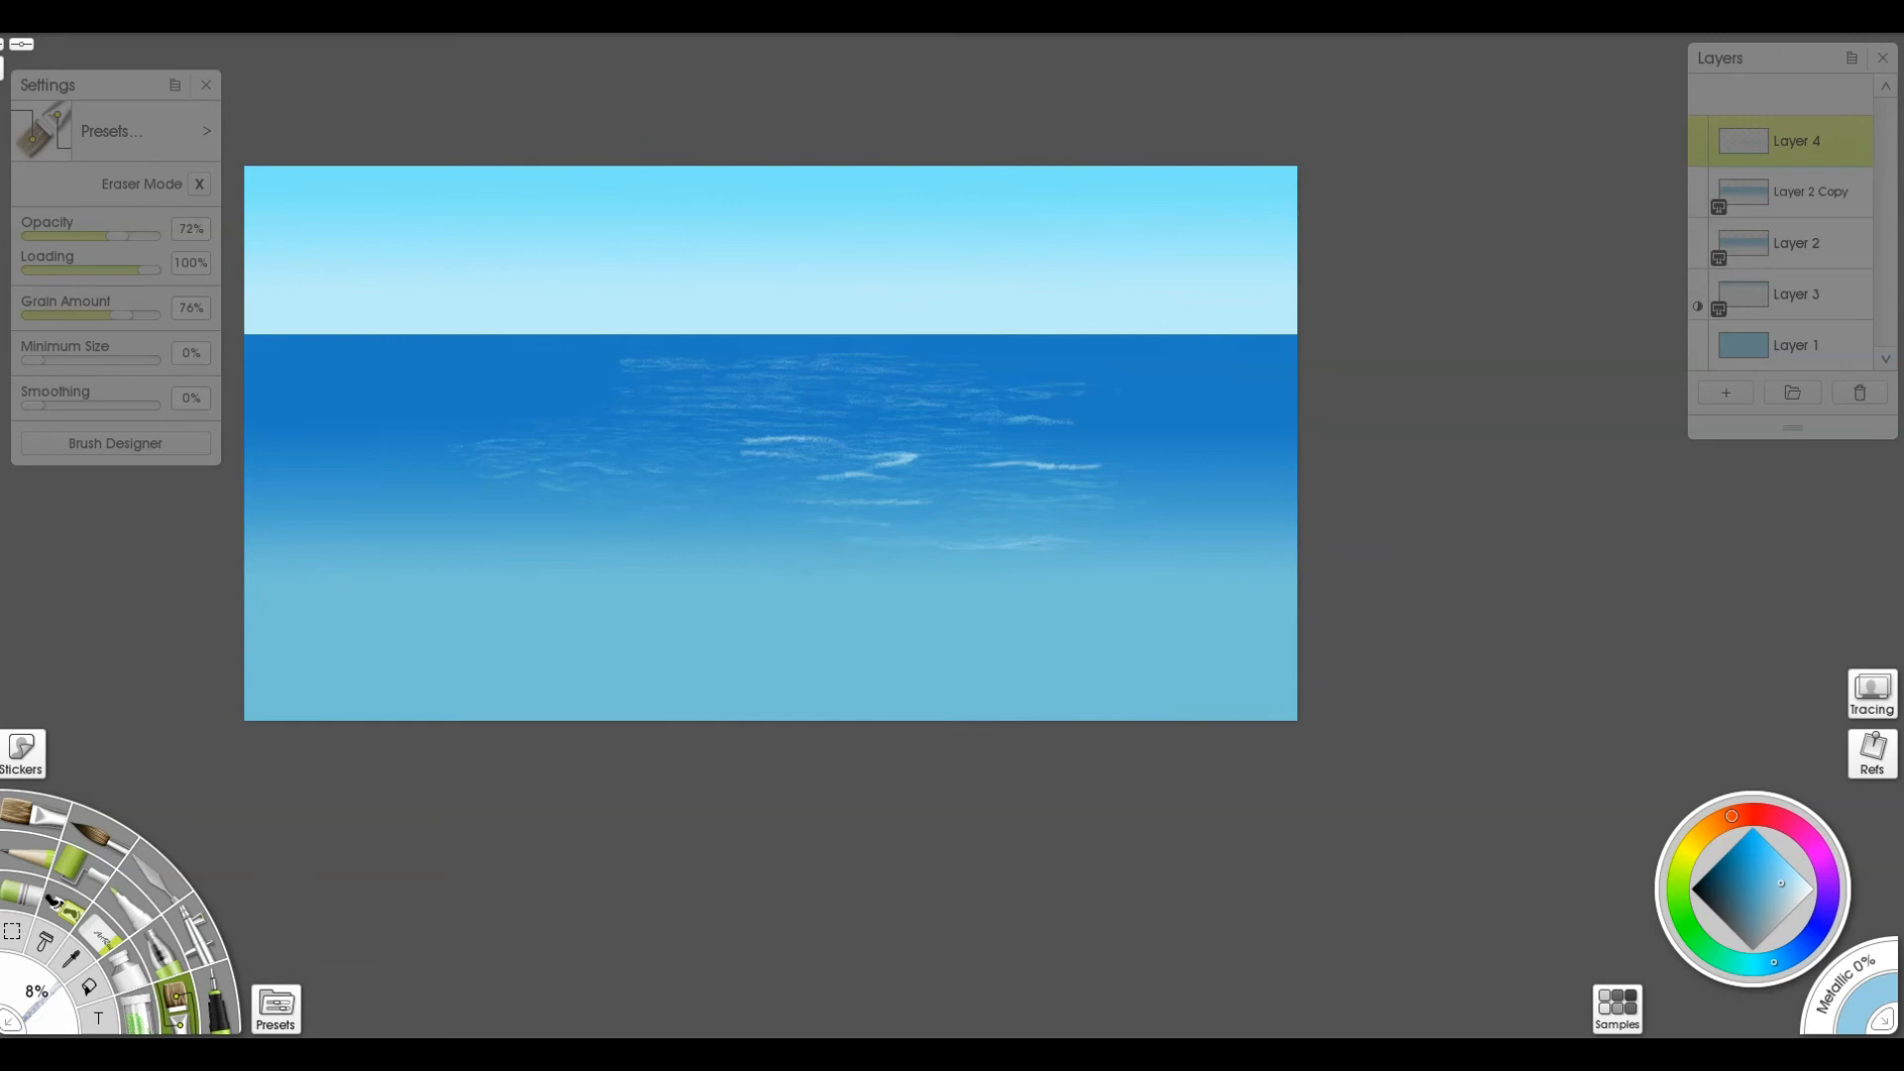
left_click_drag(1051, 541, 1118, 548)
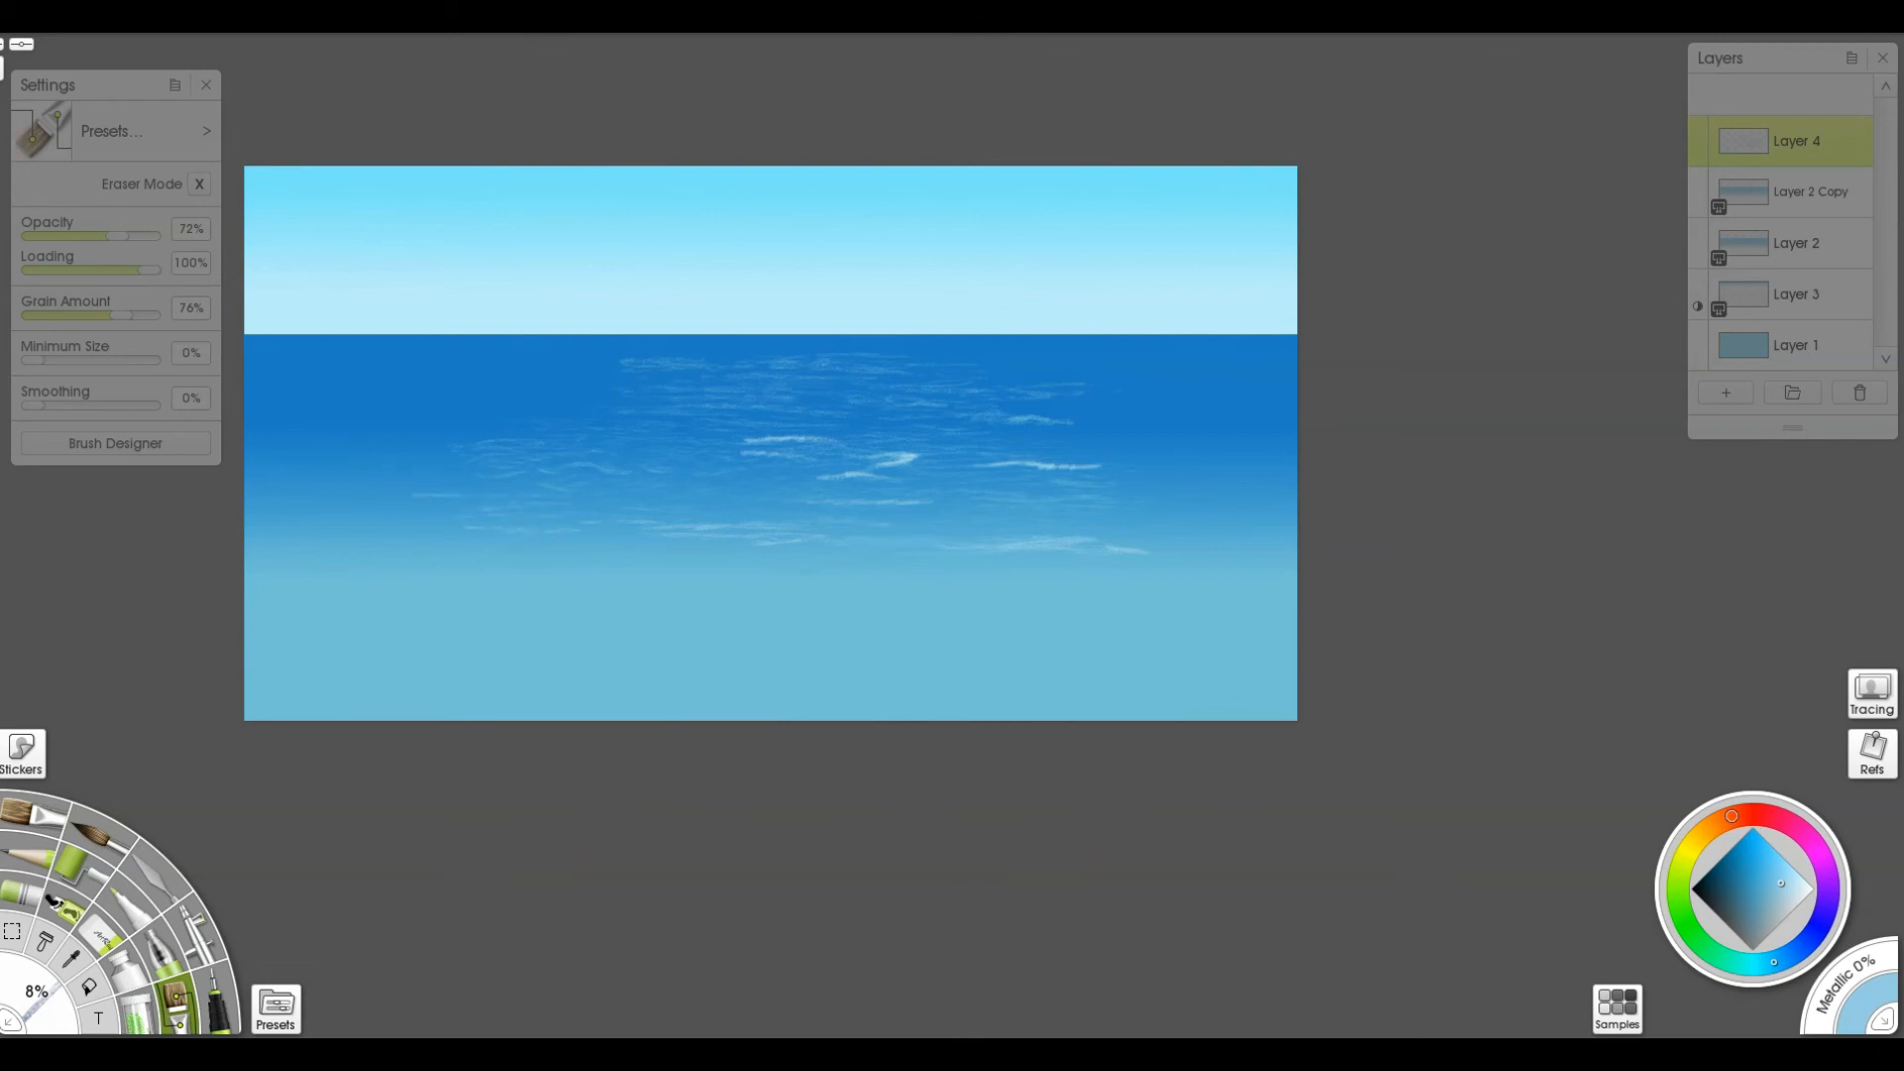
left_click_drag(432, 484, 464, 480)
left_click_drag(589, 378, 538, 378)
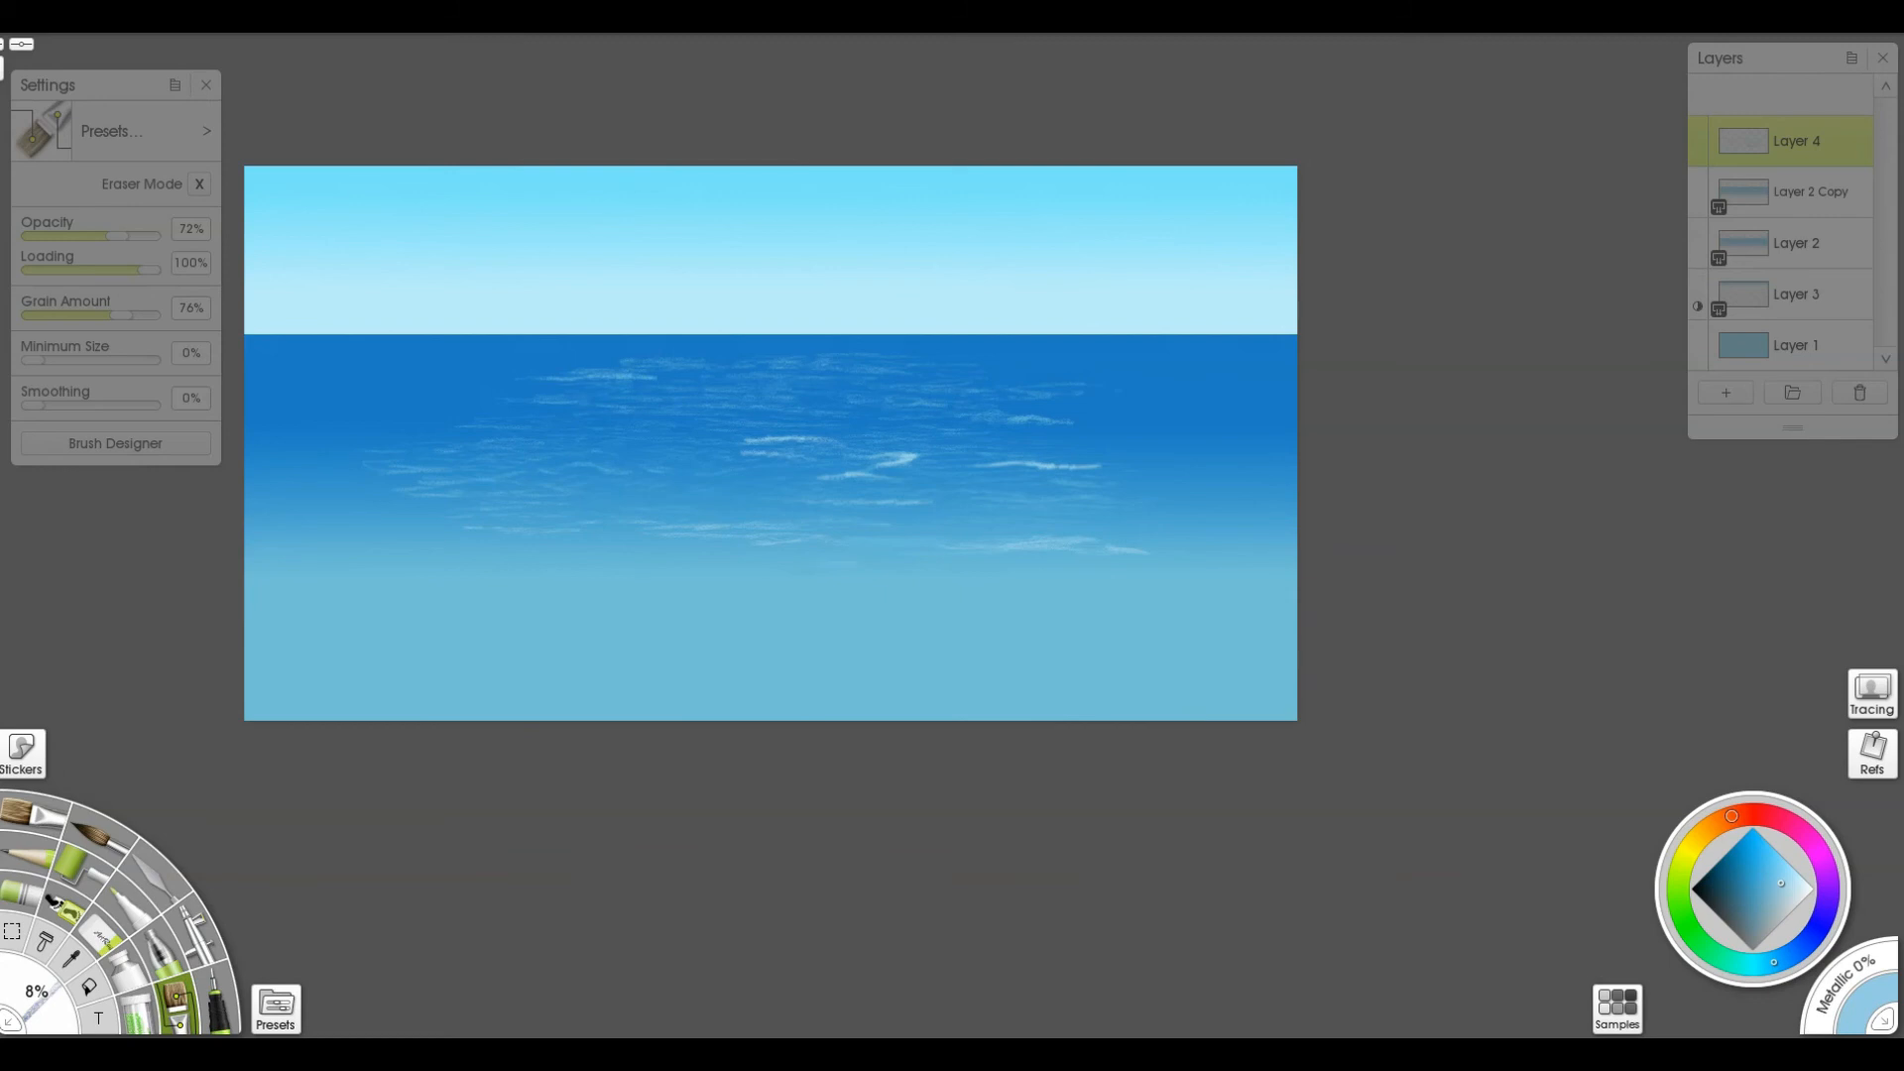
left_click_drag(860, 562, 601, 571)
left_click_drag(708, 547, 636, 548)
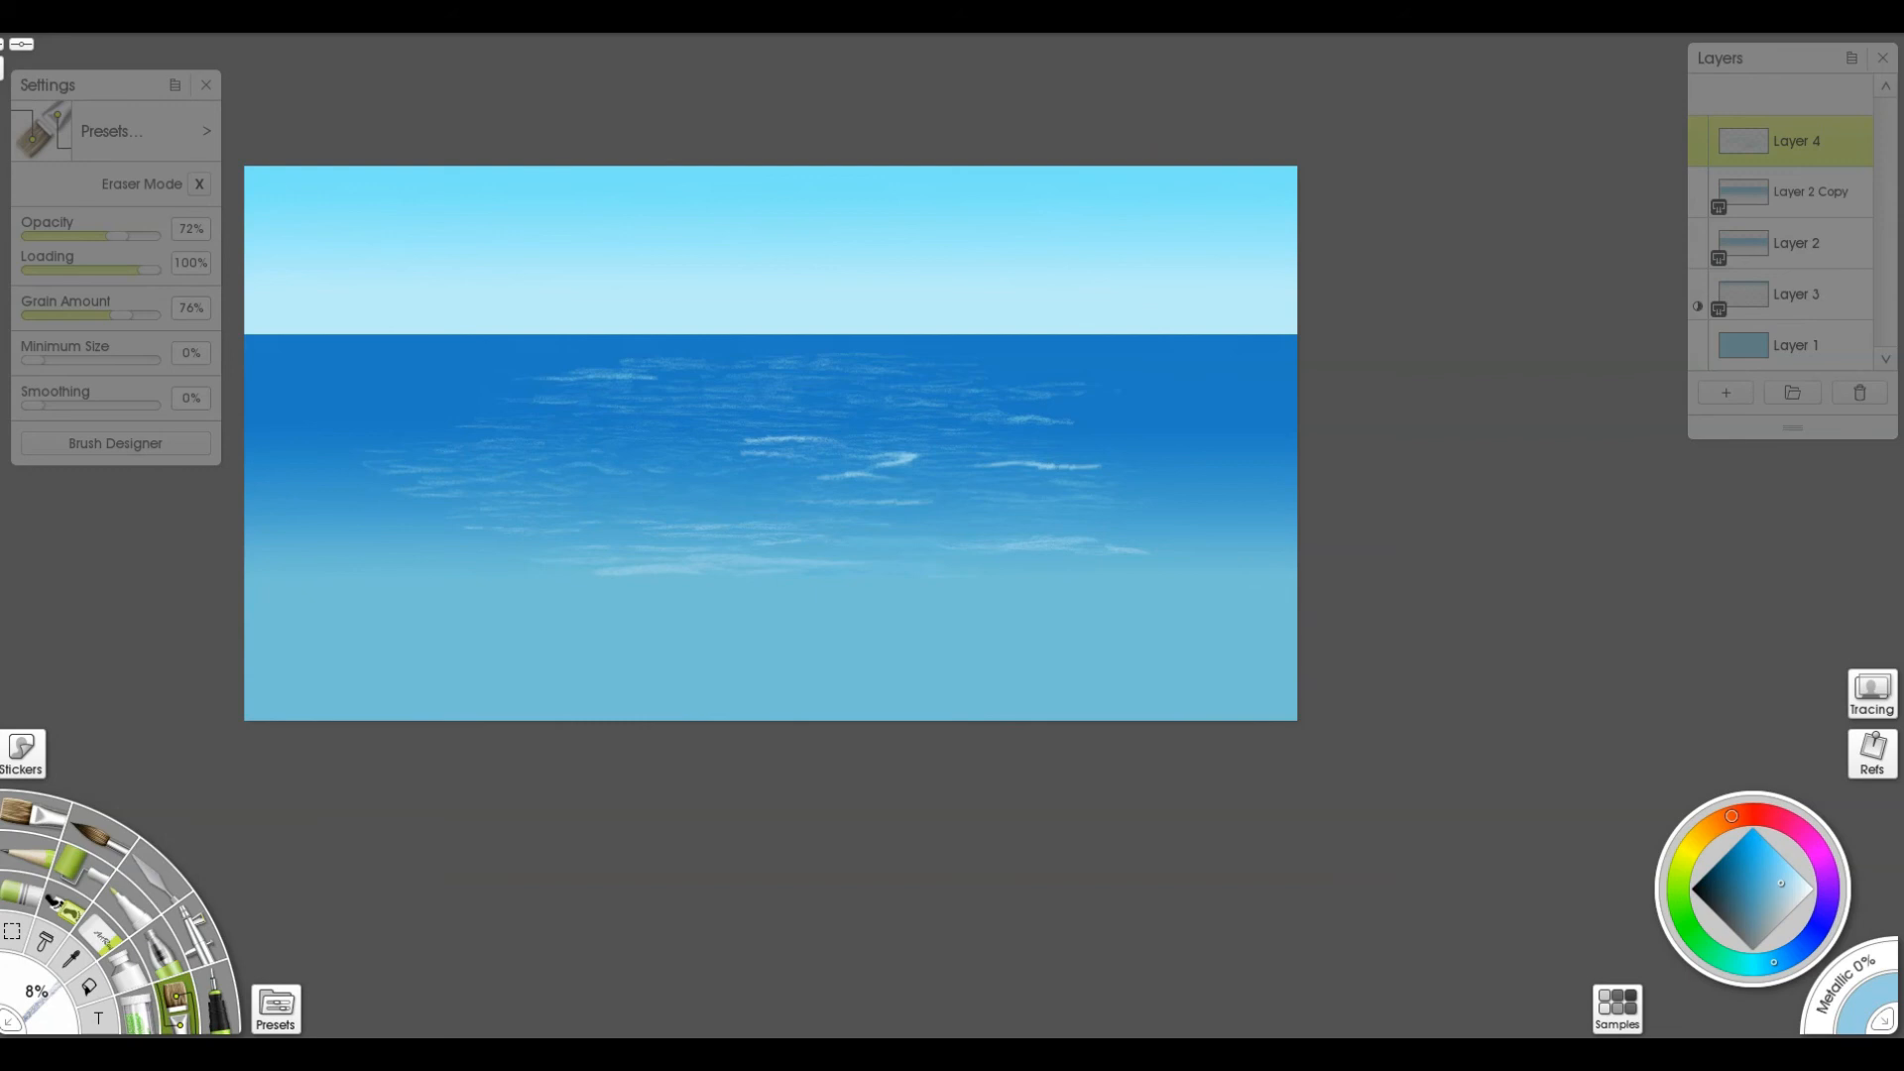
left_click_drag(1098, 540, 1204, 530)
Set the oil brush to 7% size and paint brighter crests on the lowest waves at left and right.
key("b")
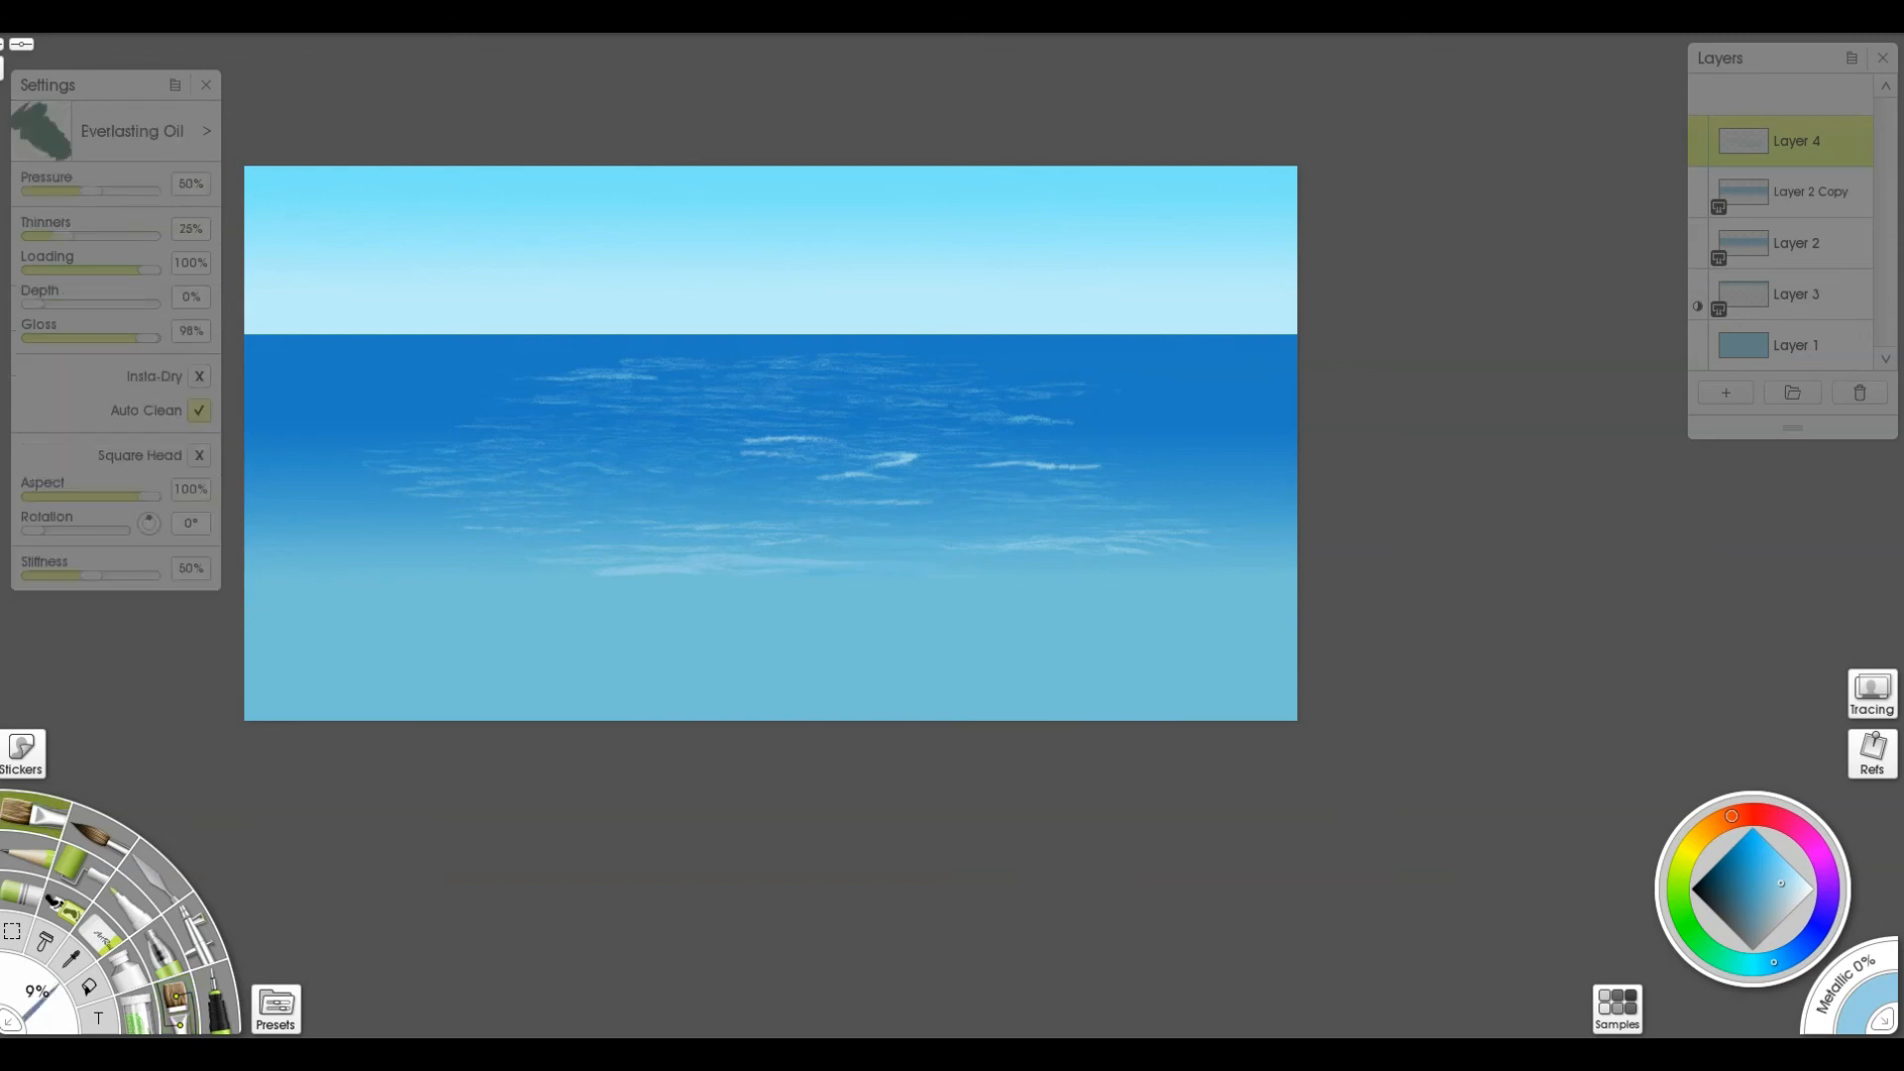
mouse_move(36, 1004)
left_mouse_down()
mouse_move(109, 991)
mouse_move(41, 1001)
left_mouse_up()
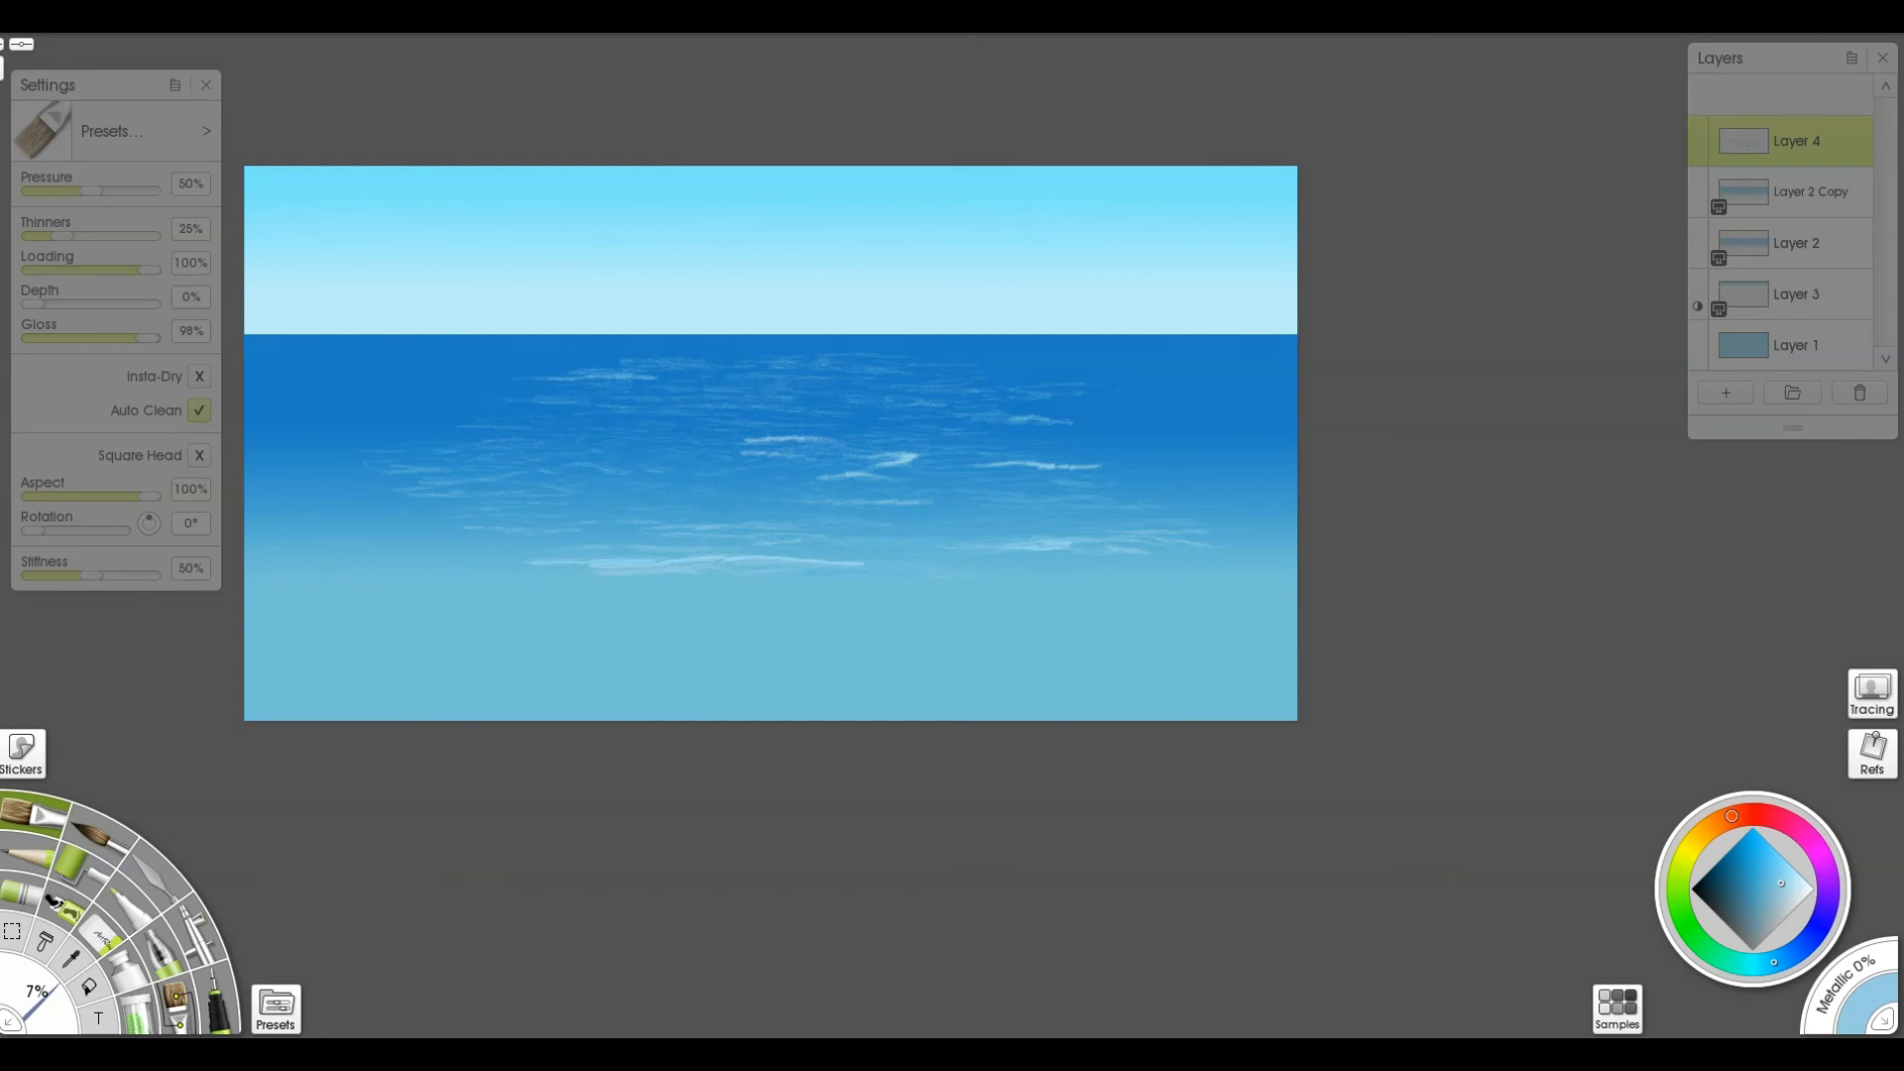
left_click_drag(1110, 542, 1136, 547)
Sample the pale blue from the lower sky and paint bright glints on the central and right waves with the oil brush.
left_click(793, 308, "alt")
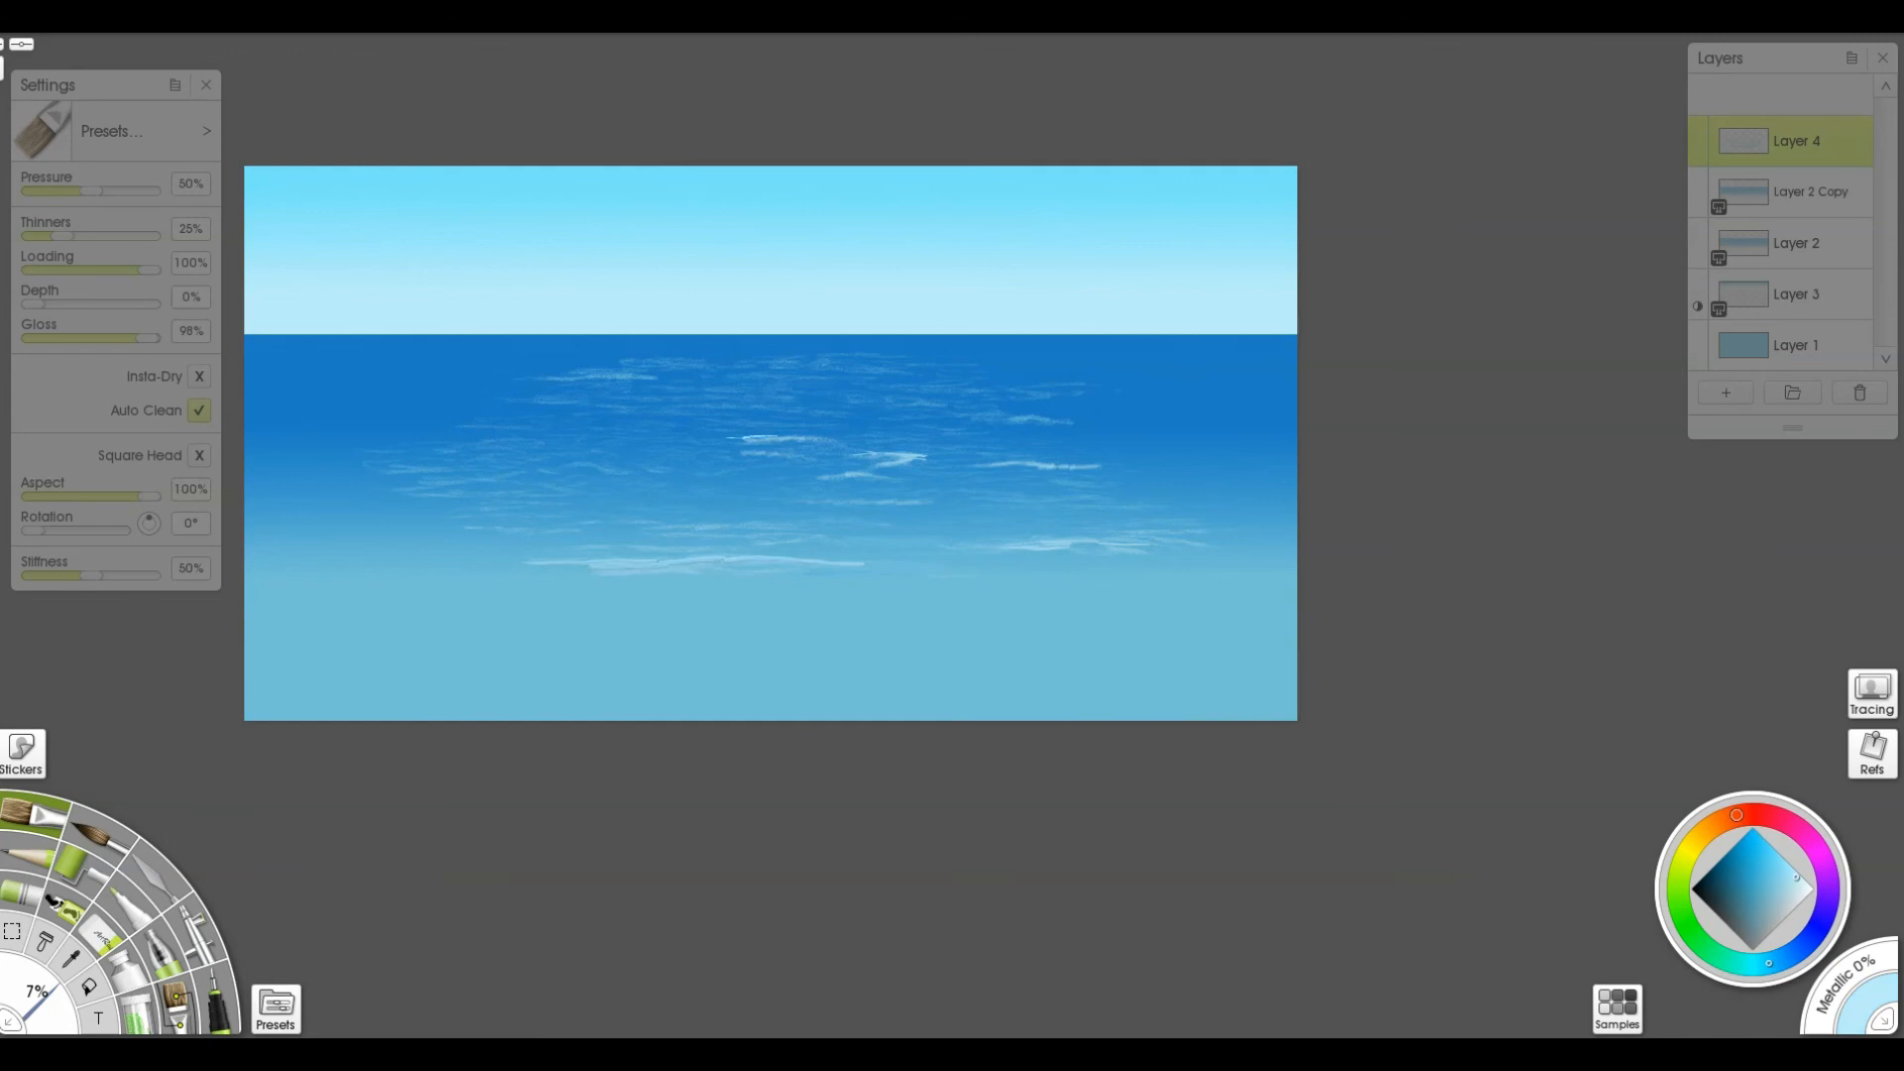
left_click_drag(722, 436, 769, 434)
left_click_drag(742, 408, 767, 407)
left_click_drag(840, 388, 903, 386)
mouse_move(780, 388)
left_mouse_down()
mouse_move(856, 385)
mouse_move(806, 374)
left_mouse_up()
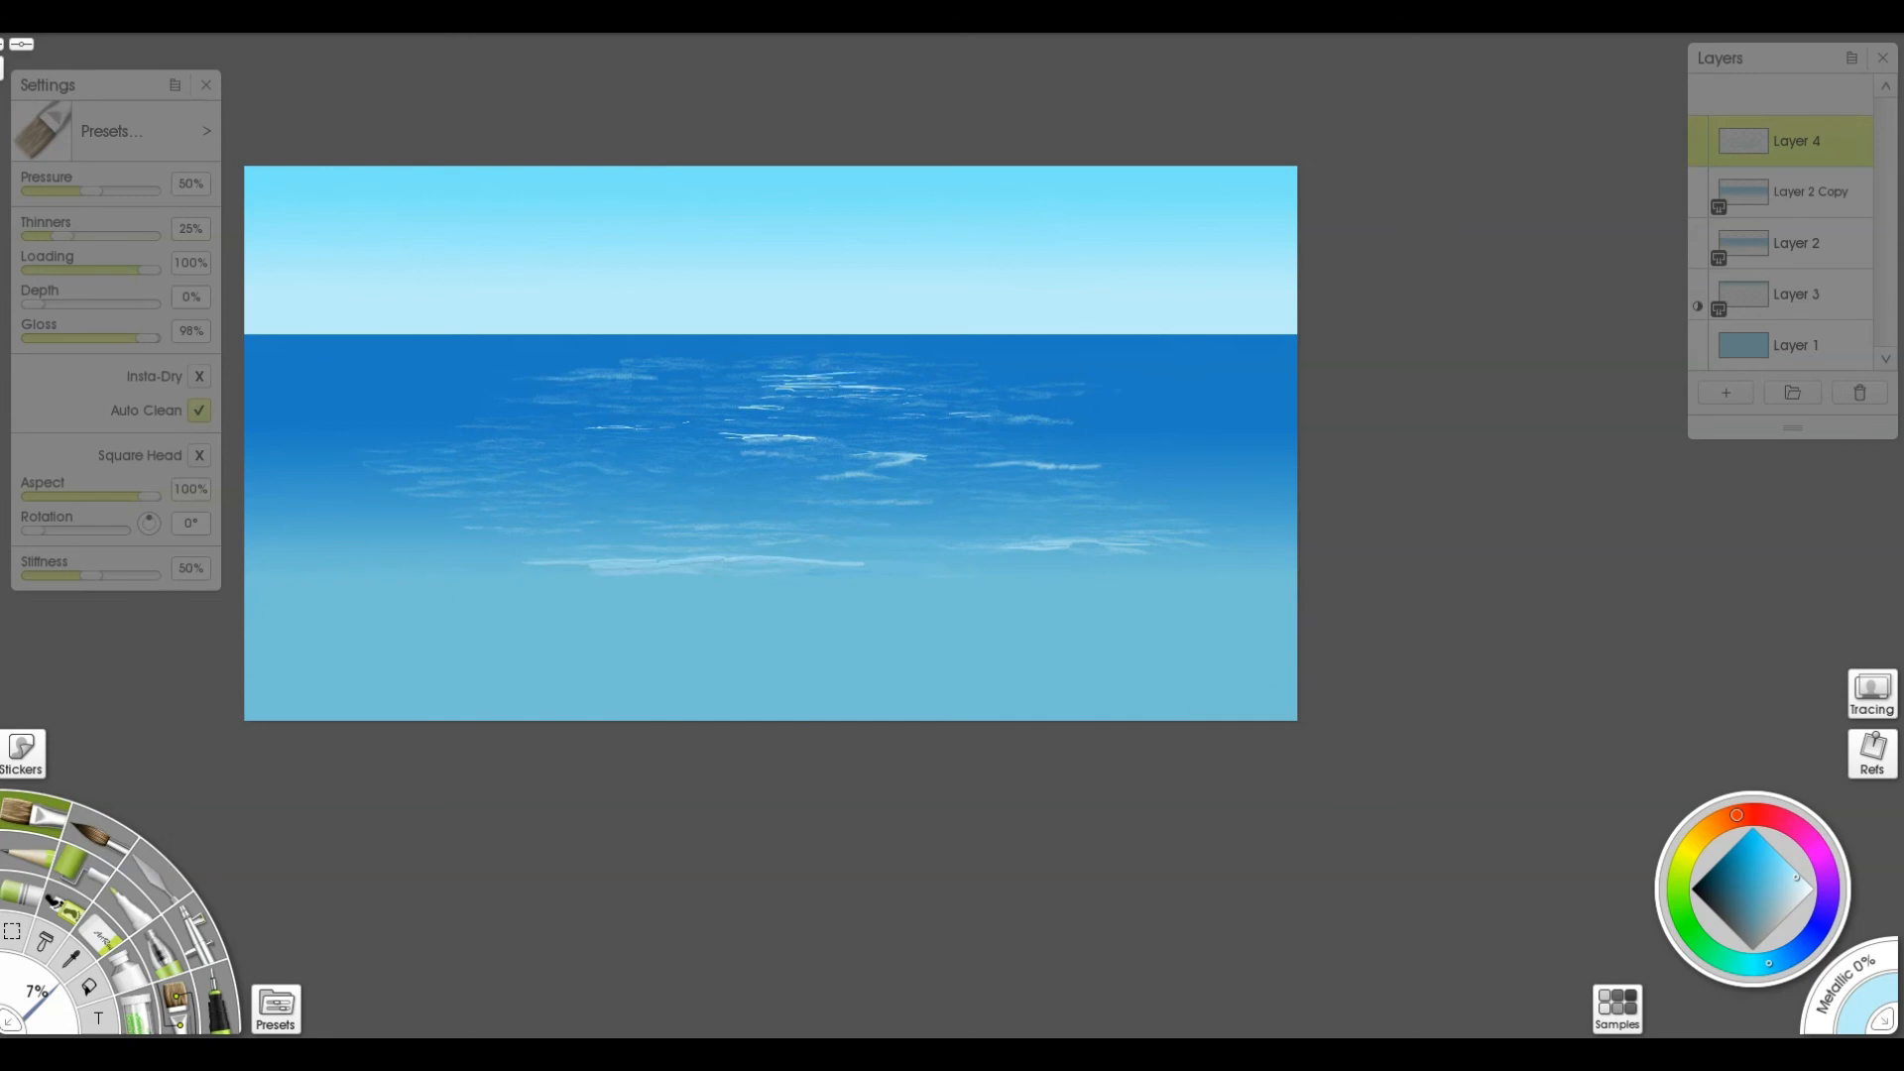
mouse_move(727, 421)
left_mouse_down()
mouse_move(946, 436)
mouse_move(798, 466)
mouse_move(853, 465)
left_mouse_up()
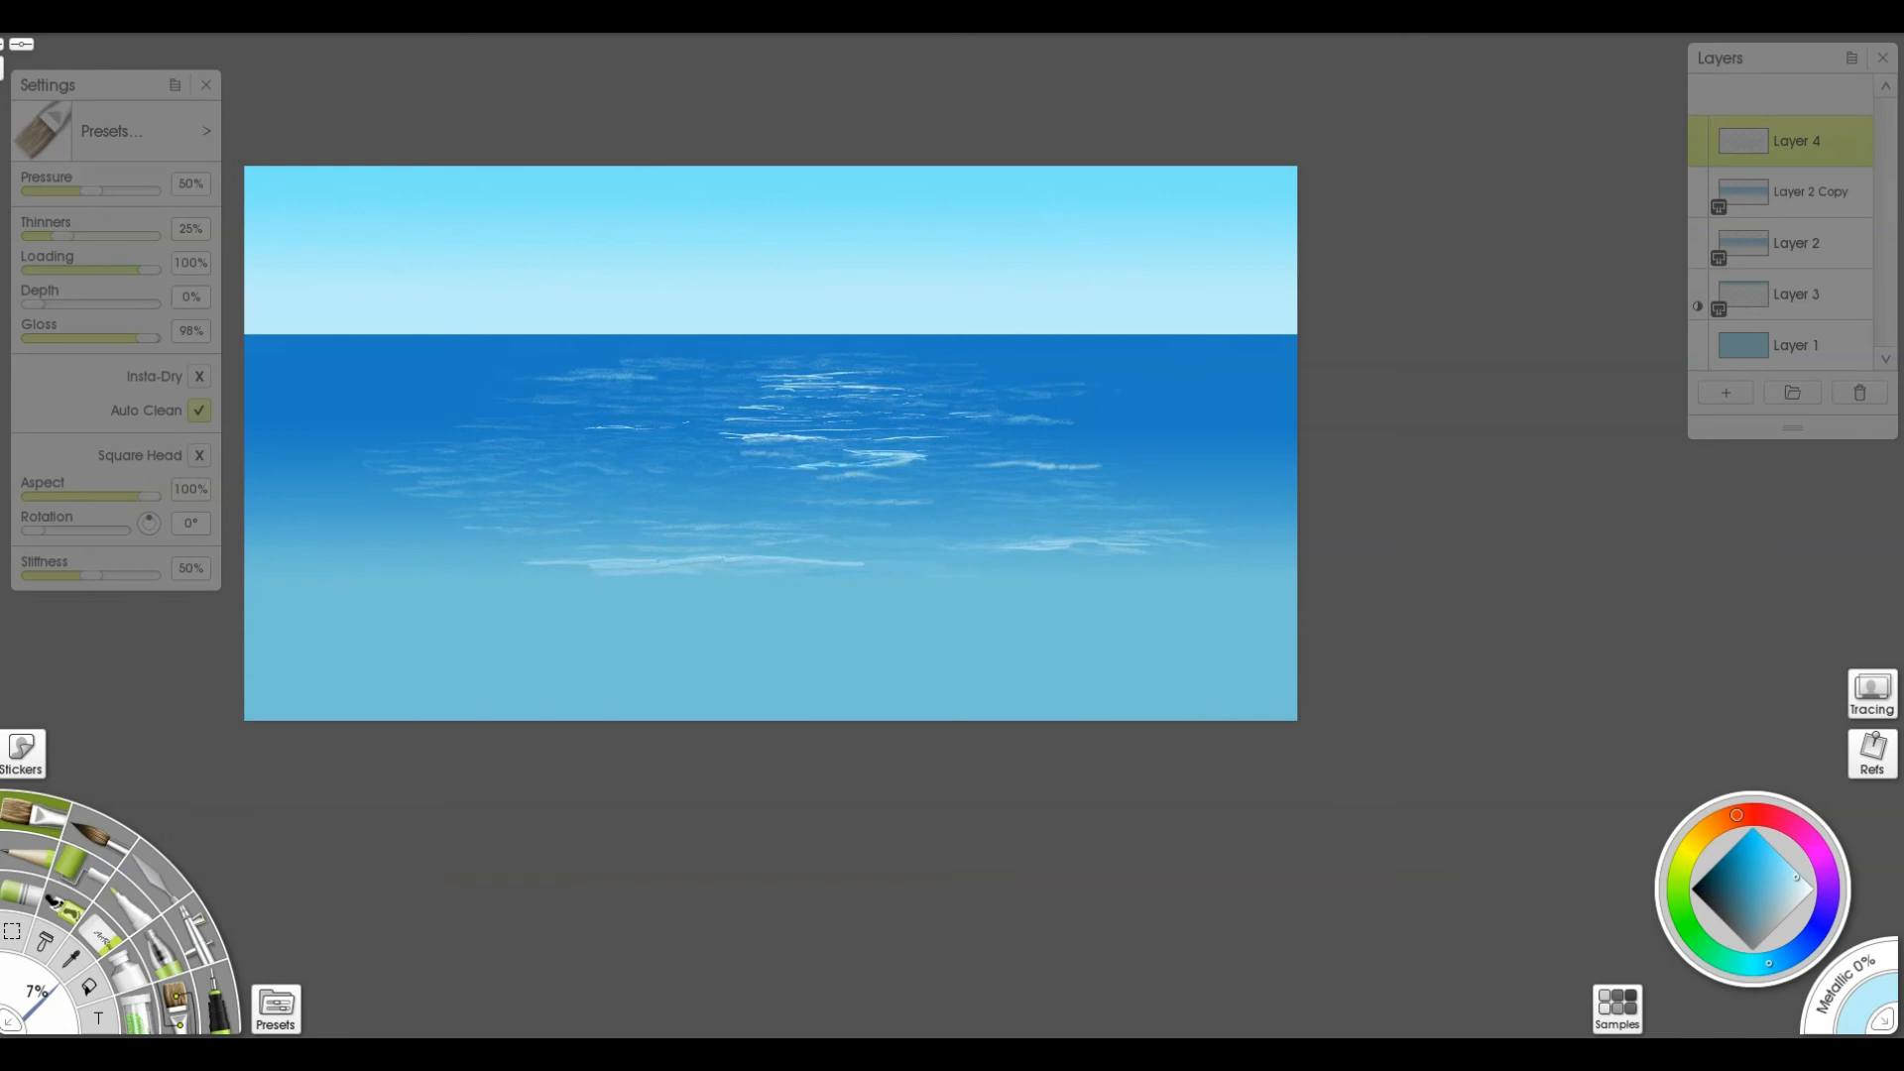
left_click_drag(1002, 462, 1026, 460)
key("e")
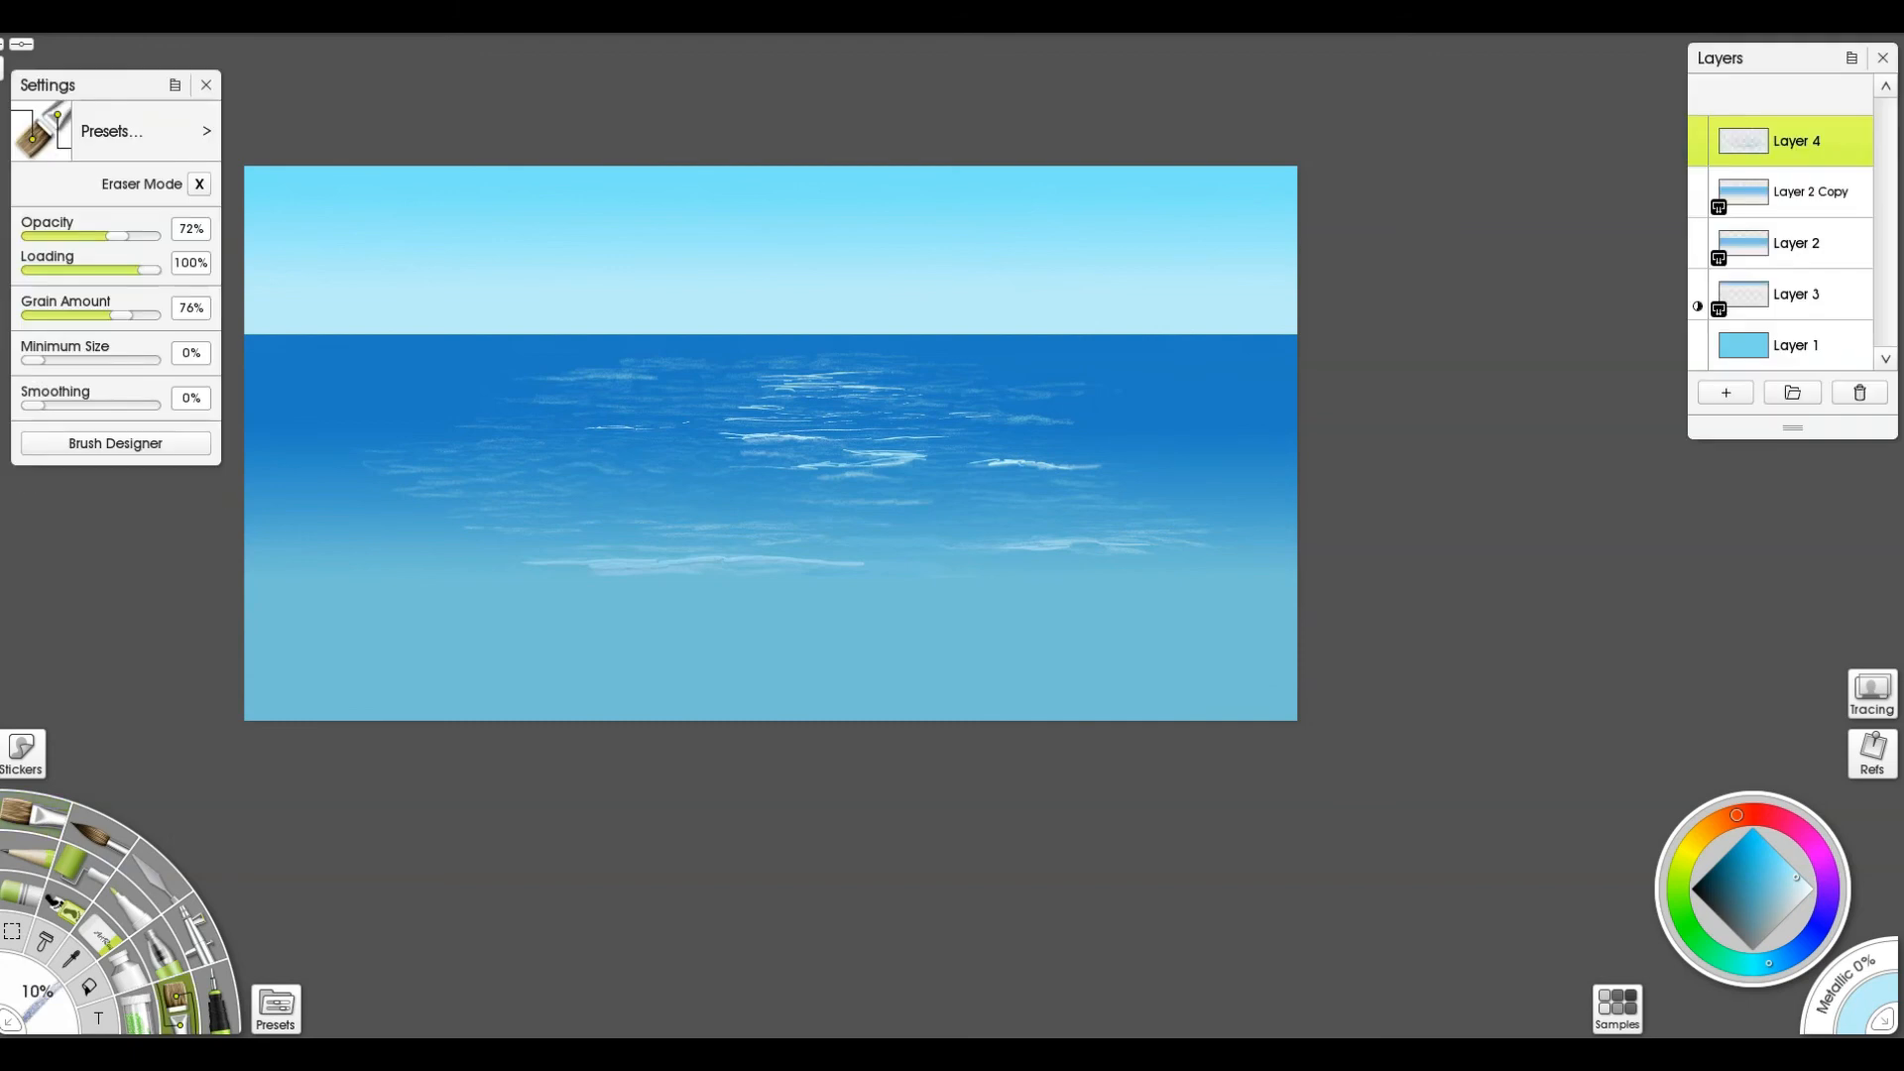